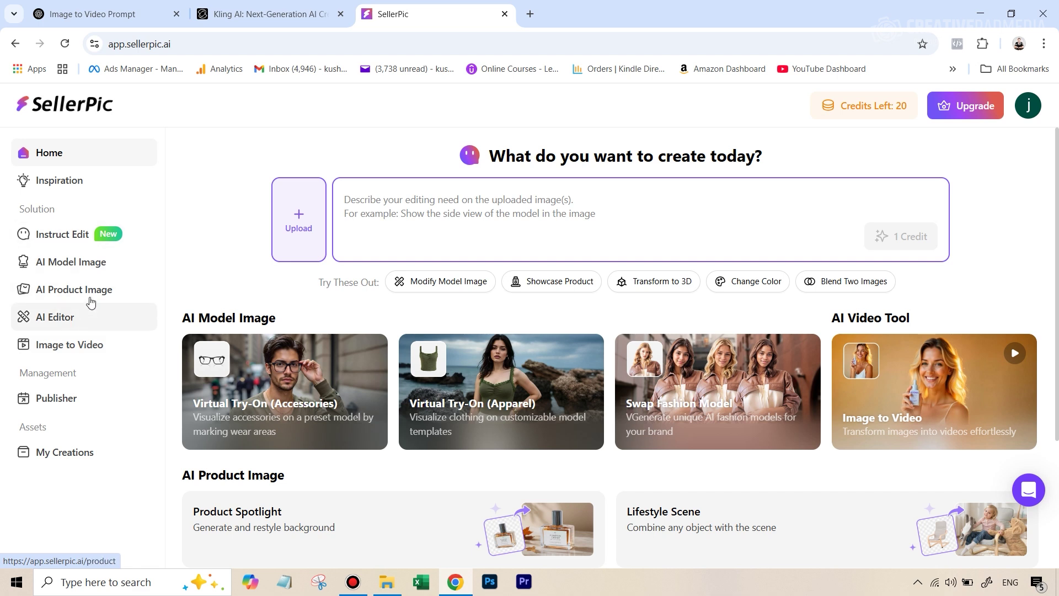
Open the AI Model Image tools to reach the Virtual Try-On (Accessories) workspace.
{"action": "left_click", "coordinate": [97, 266]}
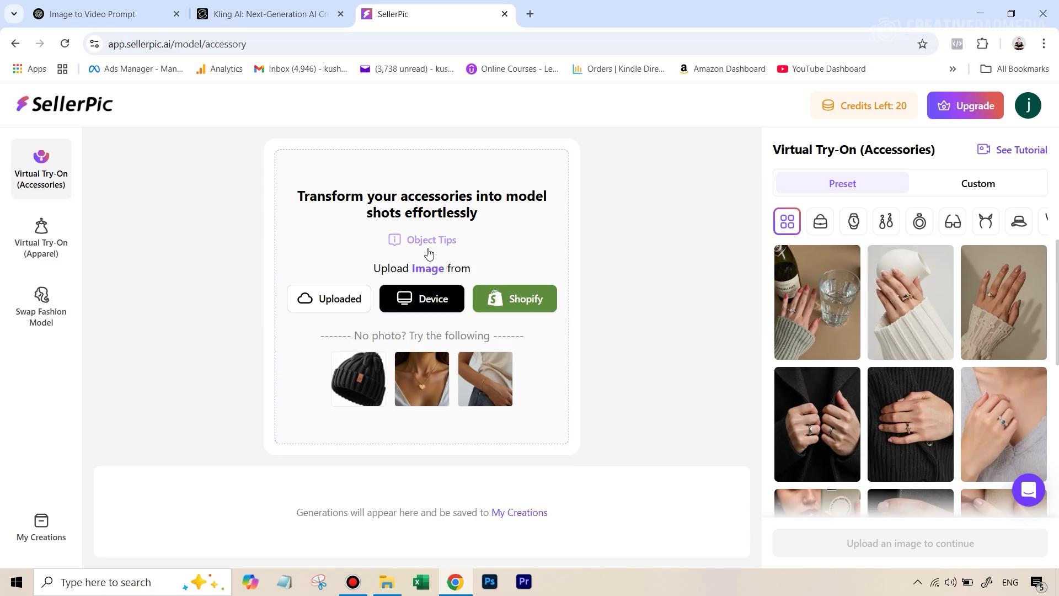
Place the uploaded gold pendant earring image on the canvas and dismiss the sizing tips.
{"action": "left_click", "coordinate": [425, 301]}
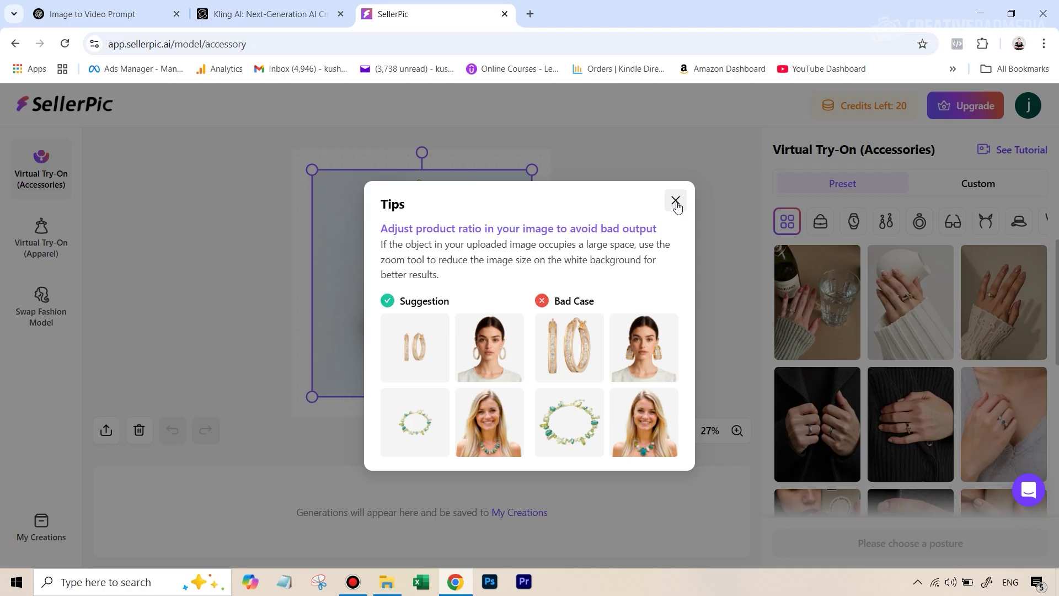
{"action": "left_click", "coordinate": [676, 203]}
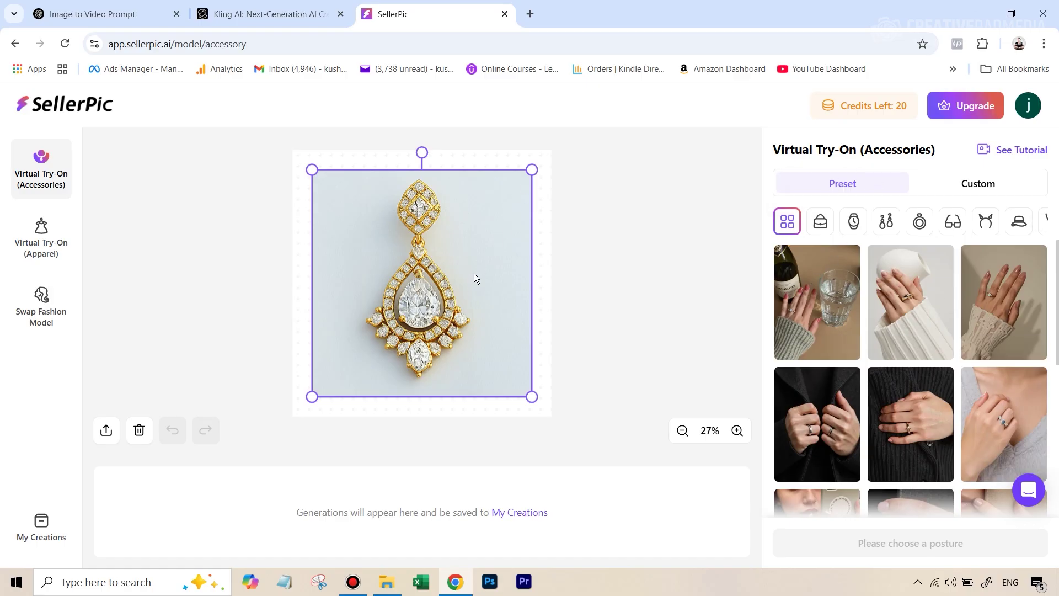
Shrink the pendant image, filter the preset postures to Earrings, and browse the earring model shots.
{"action": "left_click_drag", "start_coordinate": [532, 169], "coordinate": [493, 210]}
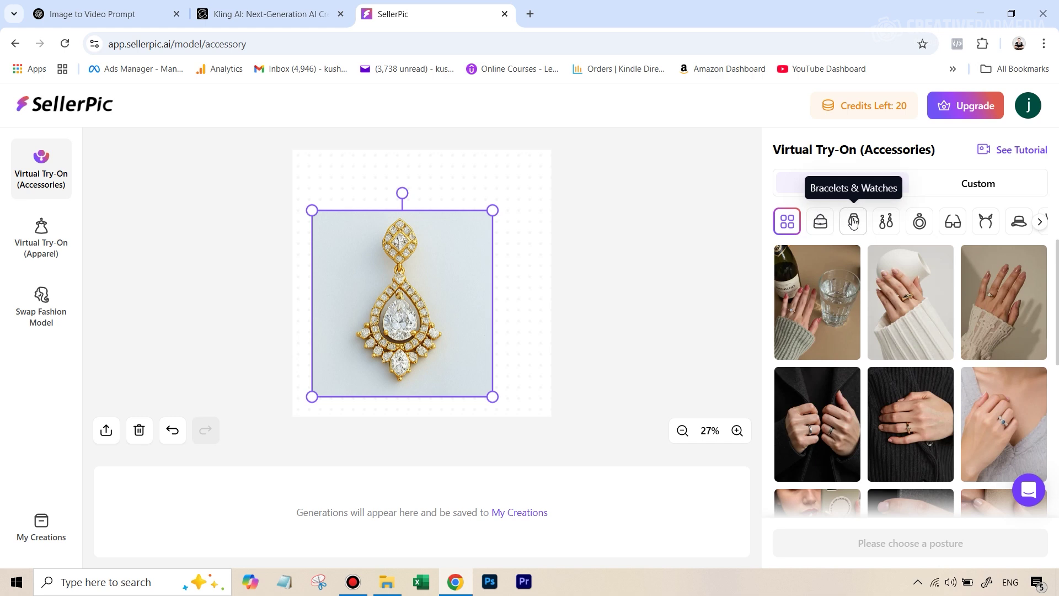
{"action": "left_click", "coordinate": [889, 229]}
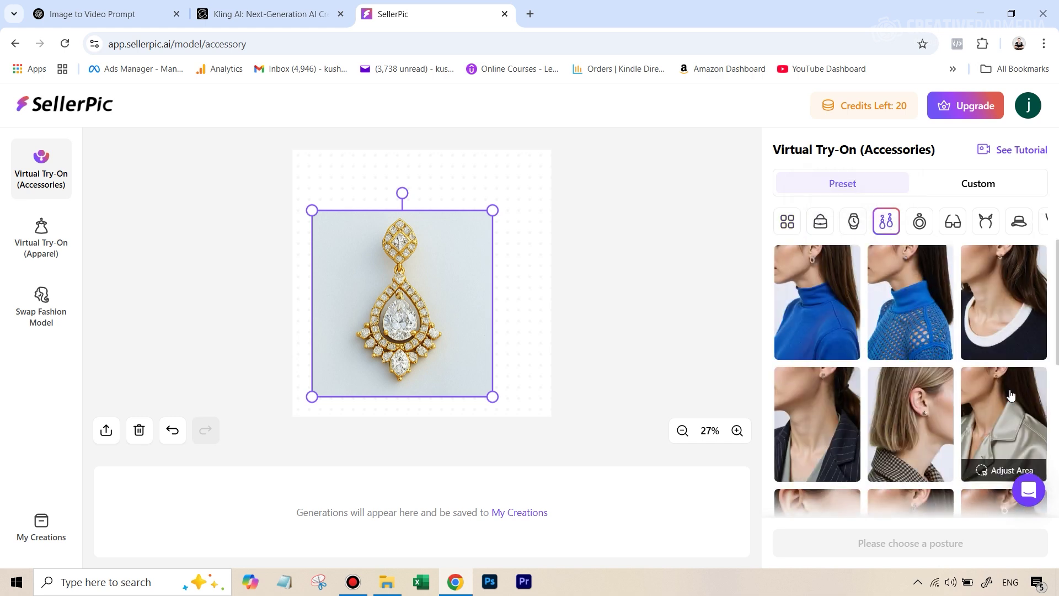
{"action": "scroll", "coordinate": [965, 340], "scroll_direction": "down", "scroll_amount": 3}
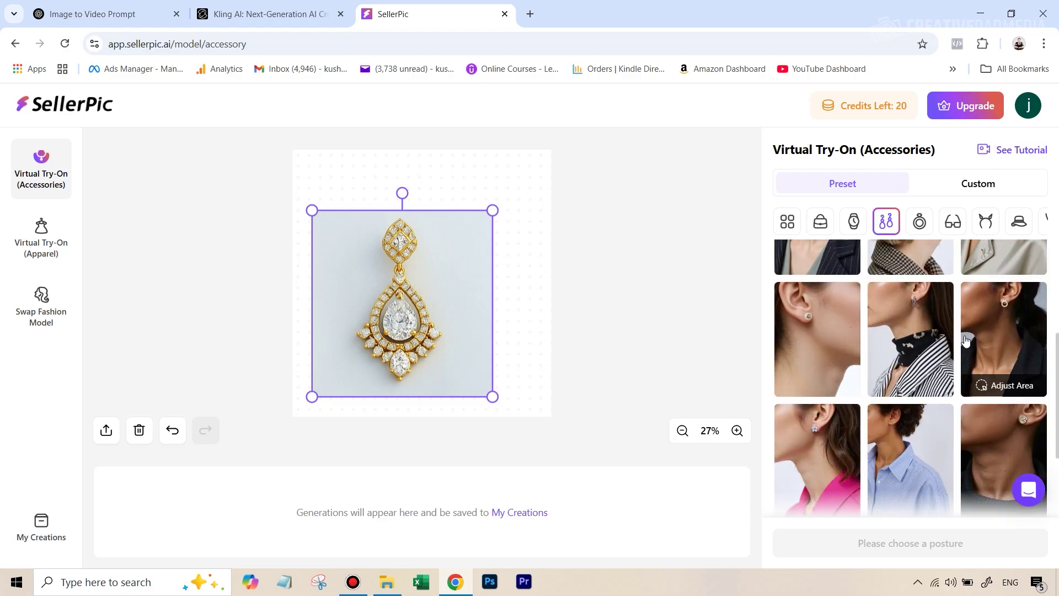
{"action": "scroll", "coordinate": [910, 331], "scroll_direction": "down", "scroll_amount": 1}
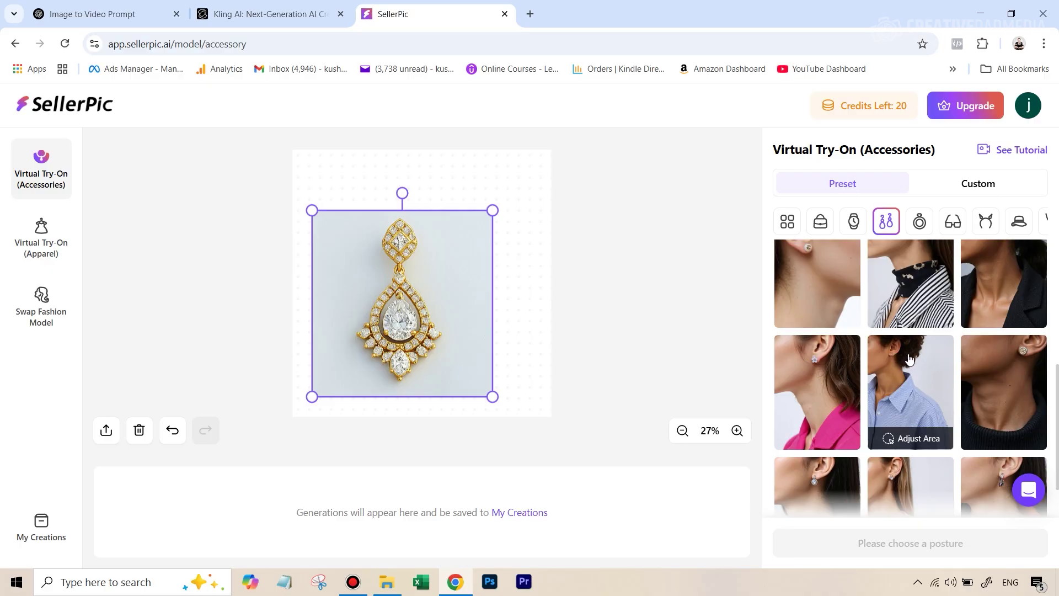
{"action": "scroll", "coordinate": [913, 353], "scroll_direction": "down", "scroll_amount": 3}
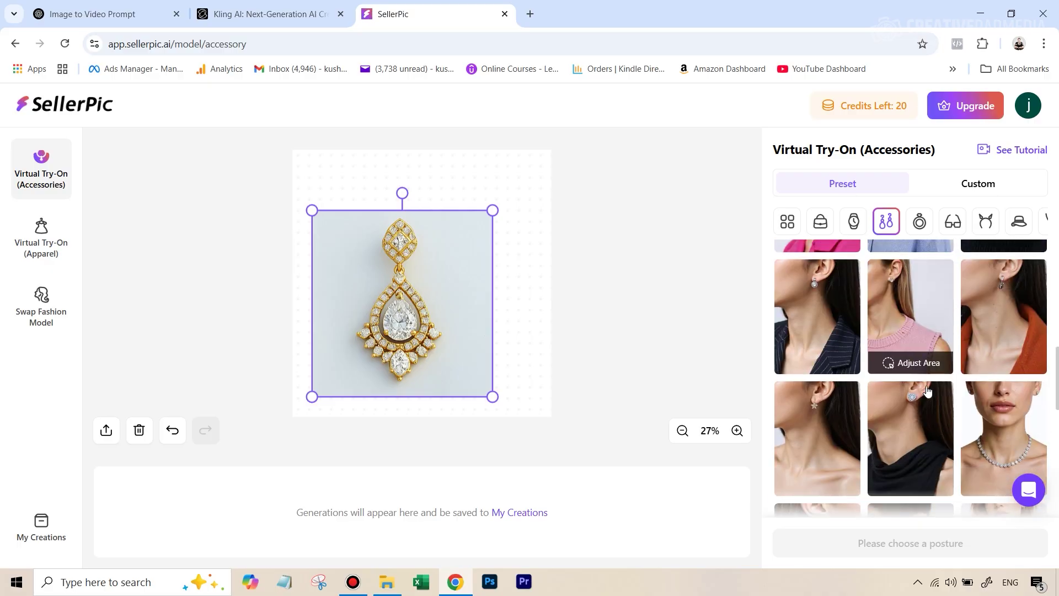
{"action": "scroll", "coordinate": [929, 381], "scroll_direction": "down", "scroll_amount": 4}
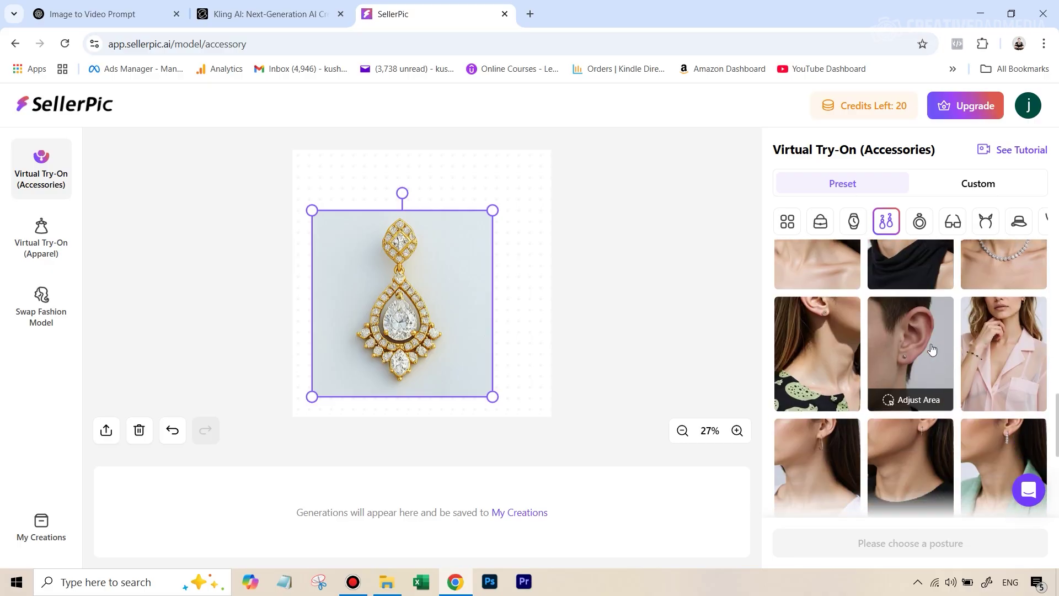
{"action": "scroll", "coordinate": [932, 349], "scroll_direction": "down", "scroll_amount": 2}
{"action": "scroll", "coordinate": [938, 381], "scroll_direction": "down", "scroll_amount": 2}
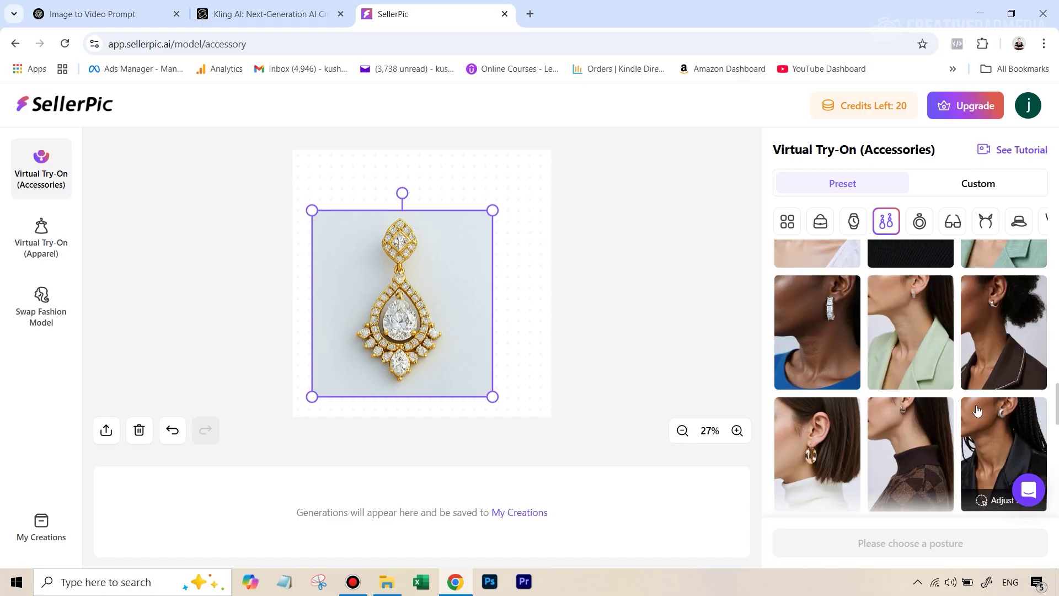
{"action": "scroll", "coordinate": [978, 412], "scroll_direction": "down", "scroll_amount": 4}
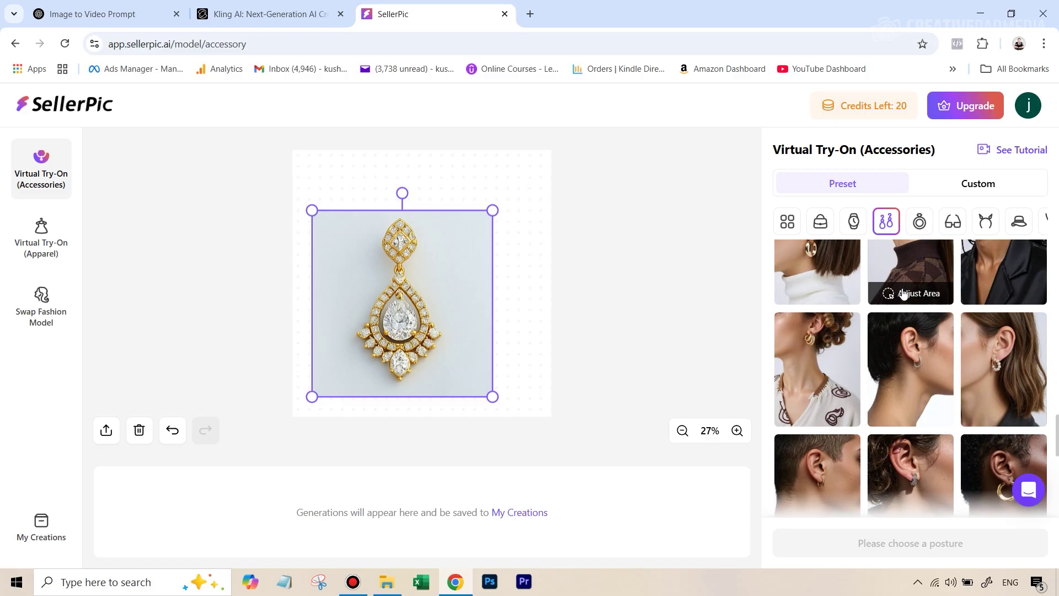
{"action": "scroll", "coordinate": [992, 438], "scroll_direction": "down", "scroll_amount": 1}
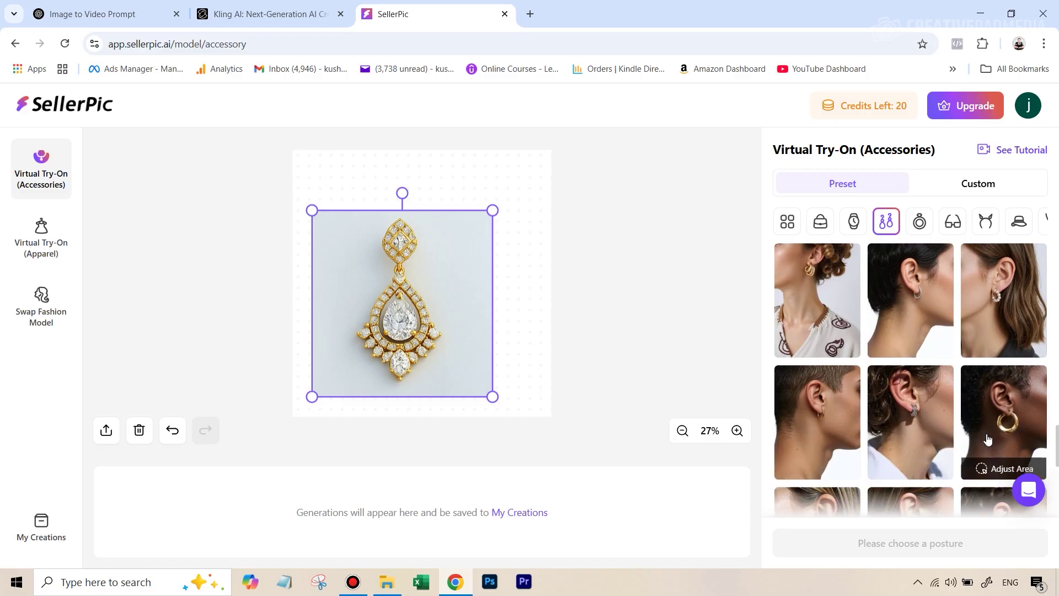
{"action": "scroll", "coordinate": [985, 397], "scroll_direction": "down", "scroll_amount": 3}
{"action": "scroll", "coordinate": [985, 395], "scroll_direction": "down", "scroll_amount": 5}
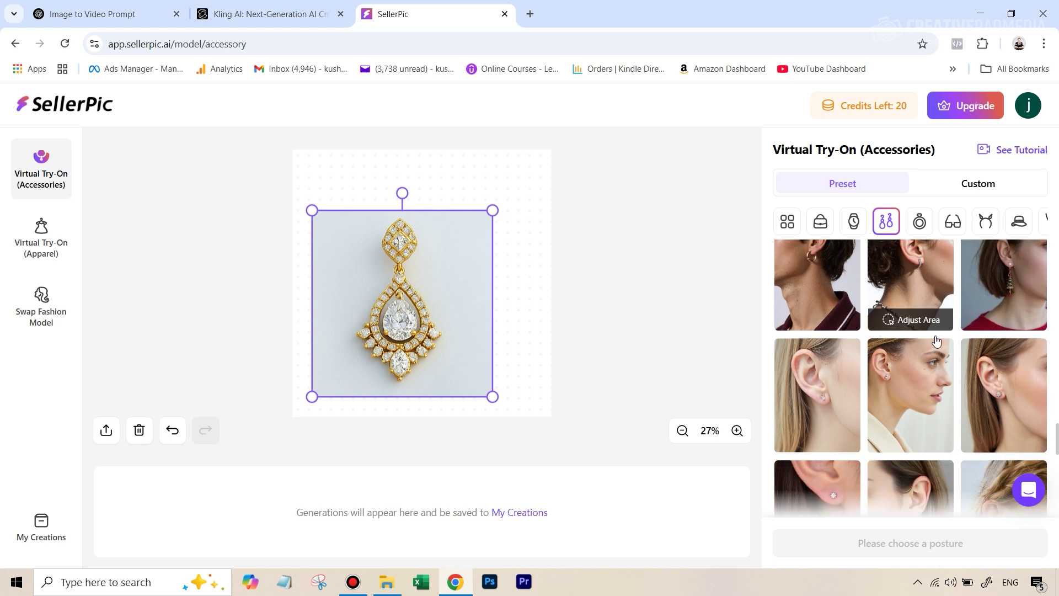
{"action": "scroll", "coordinate": [937, 341], "scroll_direction": "down", "scroll_amount": 5}
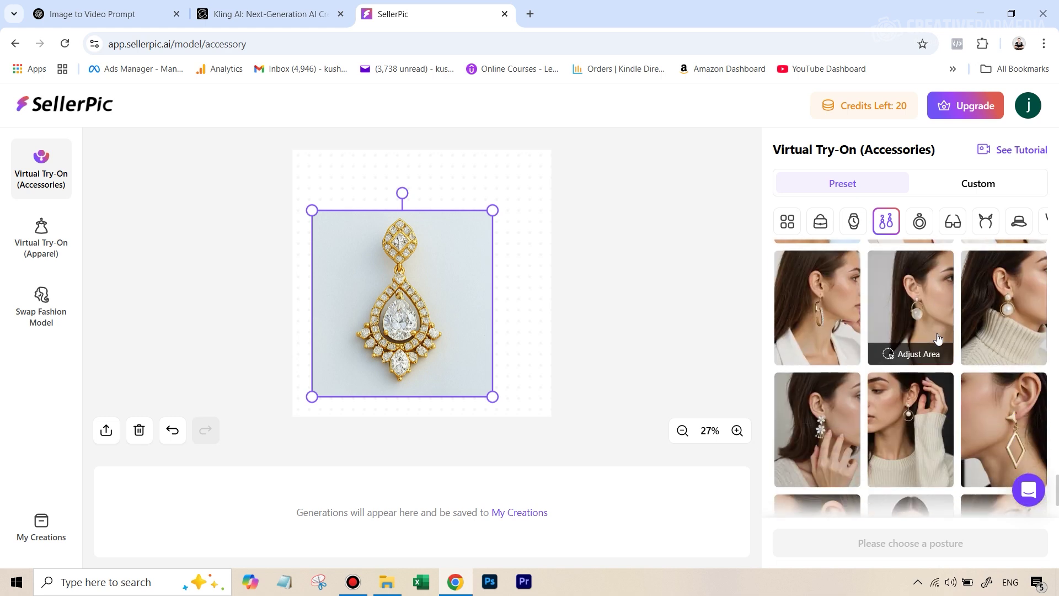
{"action": "scroll", "coordinate": [938, 337], "scroll_direction": "down", "scroll_amount": 5}
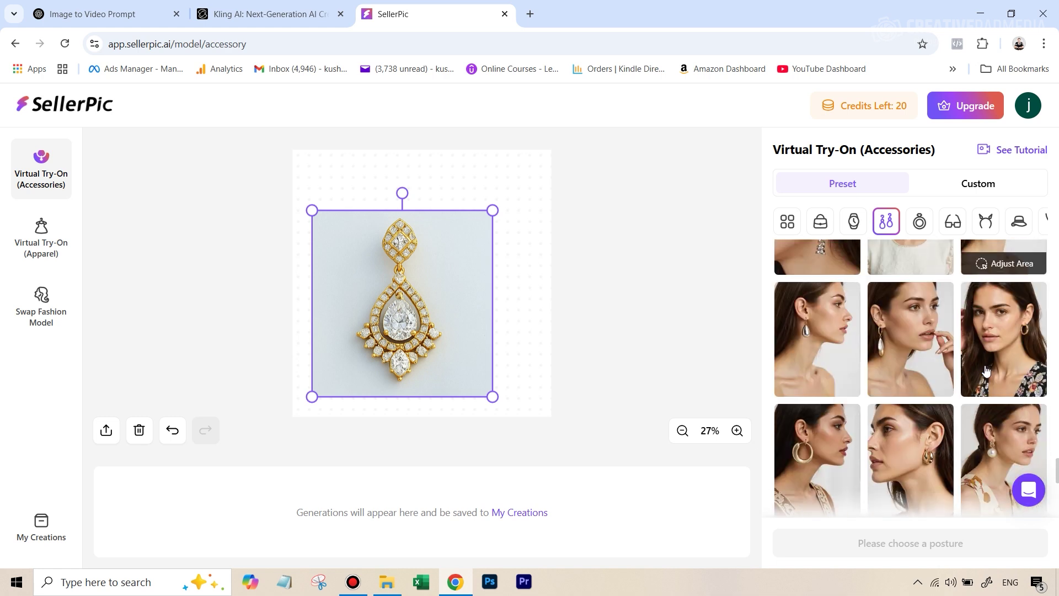
{"action": "scroll", "coordinate": [949, 369], "scroll_direction": "down", "scroll_amount": 5}
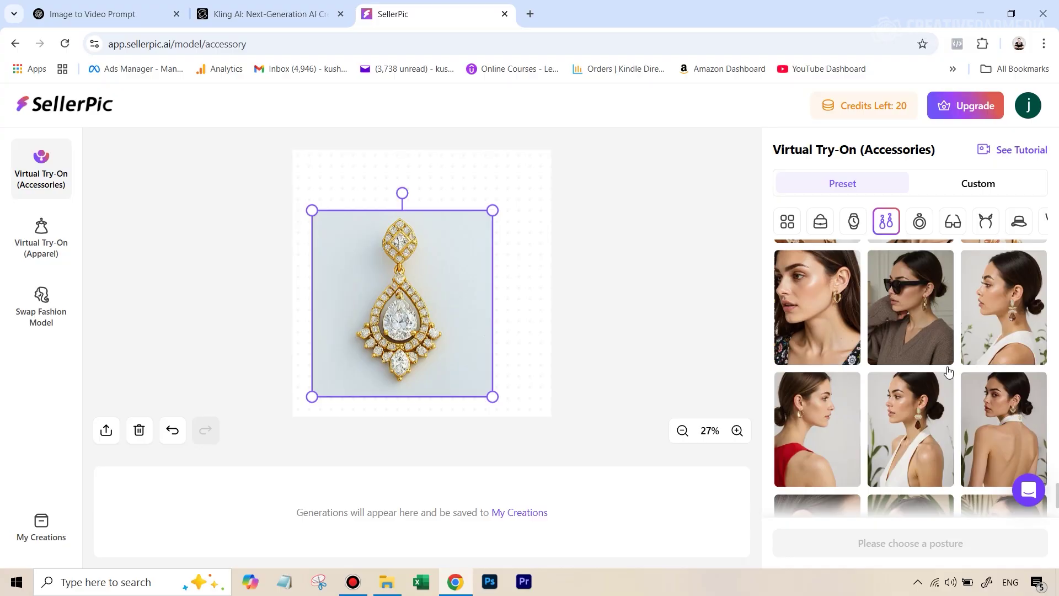
{"action": "scroll", "coordinate": [948, 372], "scroll_direction": "up", "scroll_amount": 1}
{"action": "scroll", "coordinate": [938, 366], "scroll_direction": "down", "scroll_amount": 4}
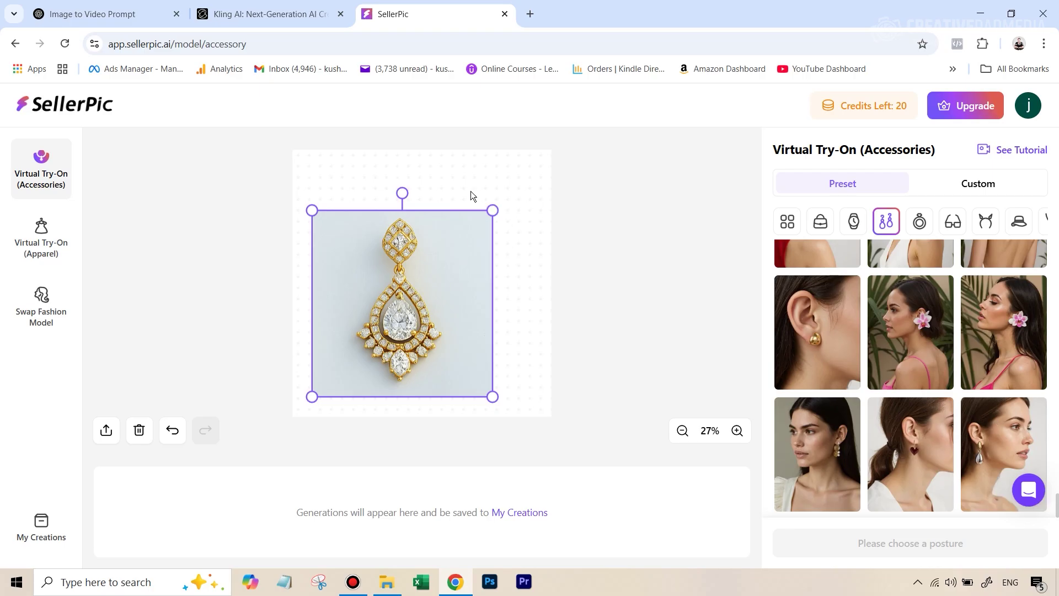
Reduce the pendant image to a small square in the canvas's upper-left area.
{"action": "left_click_drag", "start_coordinate": [491, 212], "coordinate": [471, 232]}
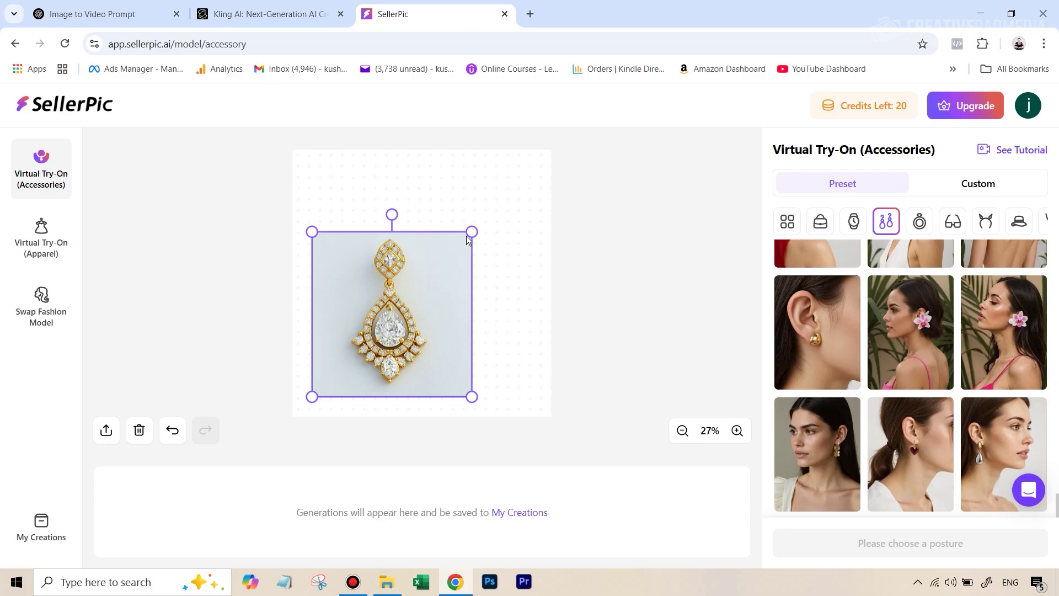
{"action": "left_click_drag", "start_coordinate": [467, 235], "coordinate": [384, 322]}
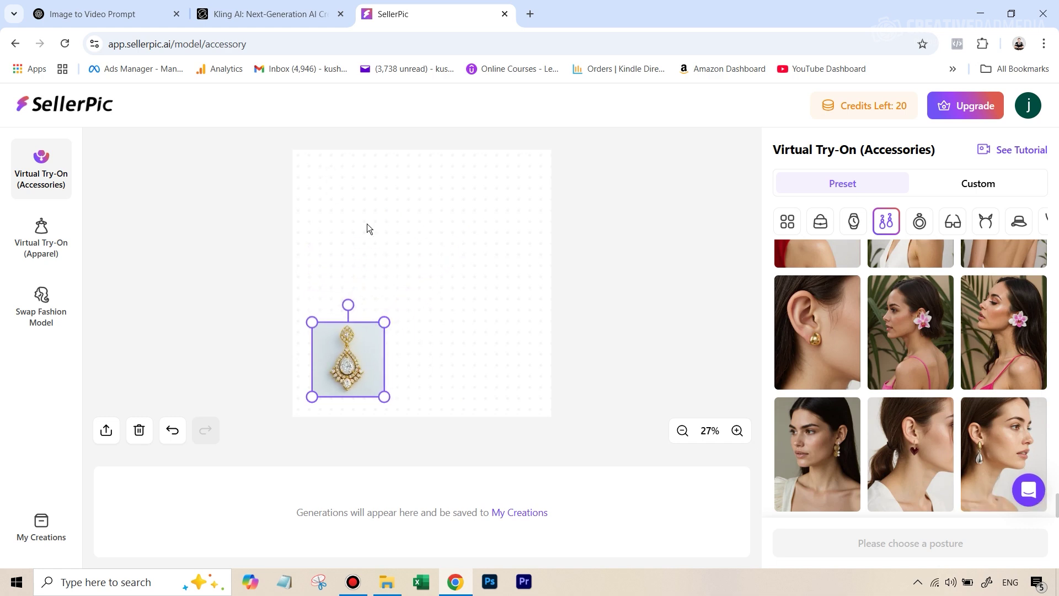
{"action": "left_click_drag", "start_coordinate": [364, 360], "coordinate": [399, 260]}
{"action": "mouse_move", "coordinate": [417, 224]}
{"action": "left_mouse_down"}
{"action": "mouse_move", "coordinate": [404, 240]}
{"action": "mouse_move", "coordinate": [410, 234]}
{"action": "left_mouse_up"}
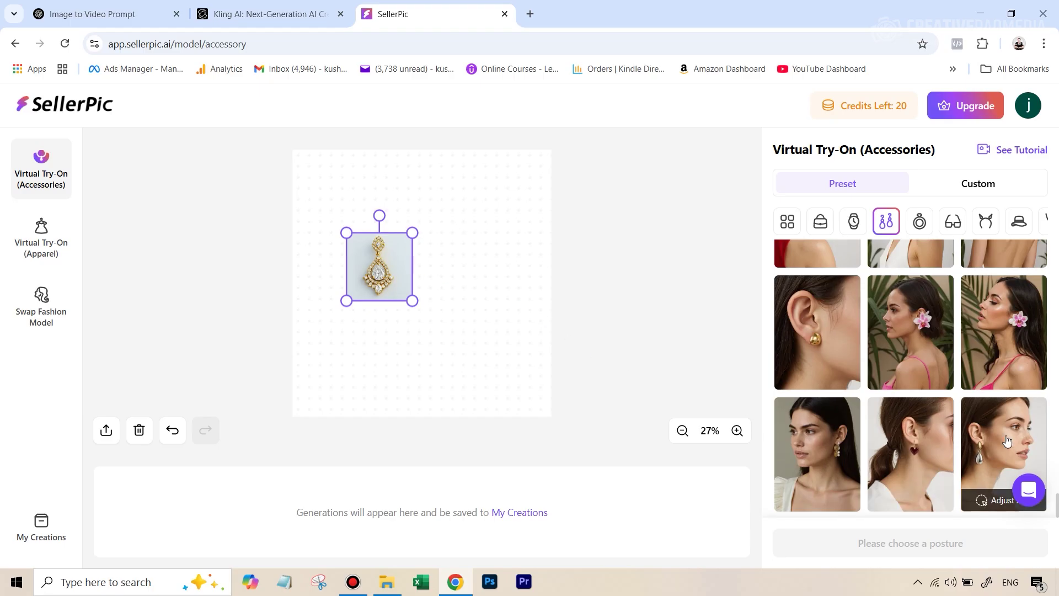
Choose the side-profile long-haired model and confirm her try-on area at the earlobe.
{"action": "left_click", "coordinate": [999, 474]}
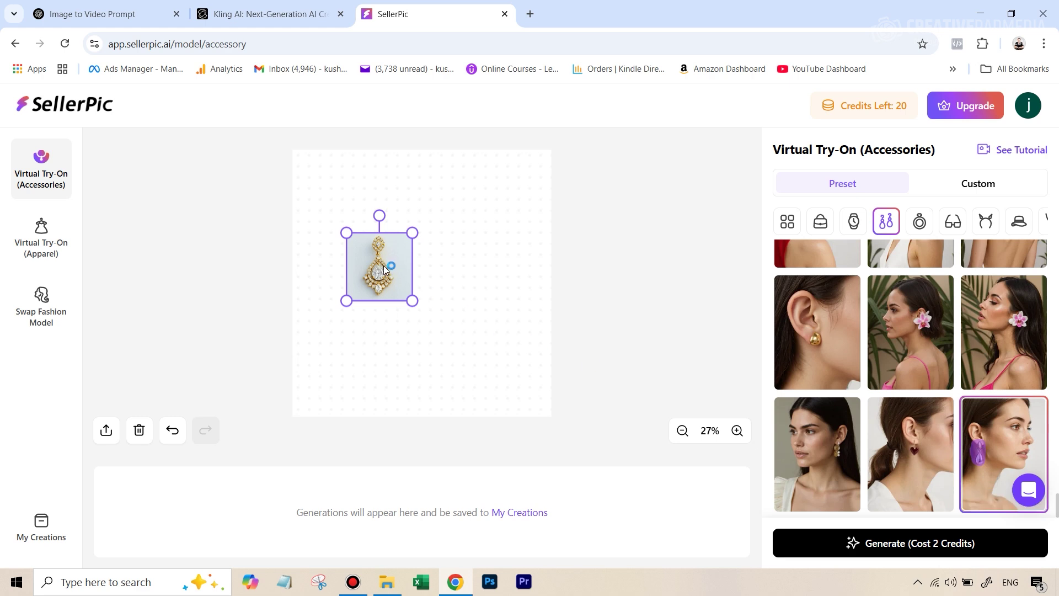
{"action": "mouse_move", "coordinate": [991, 460]}
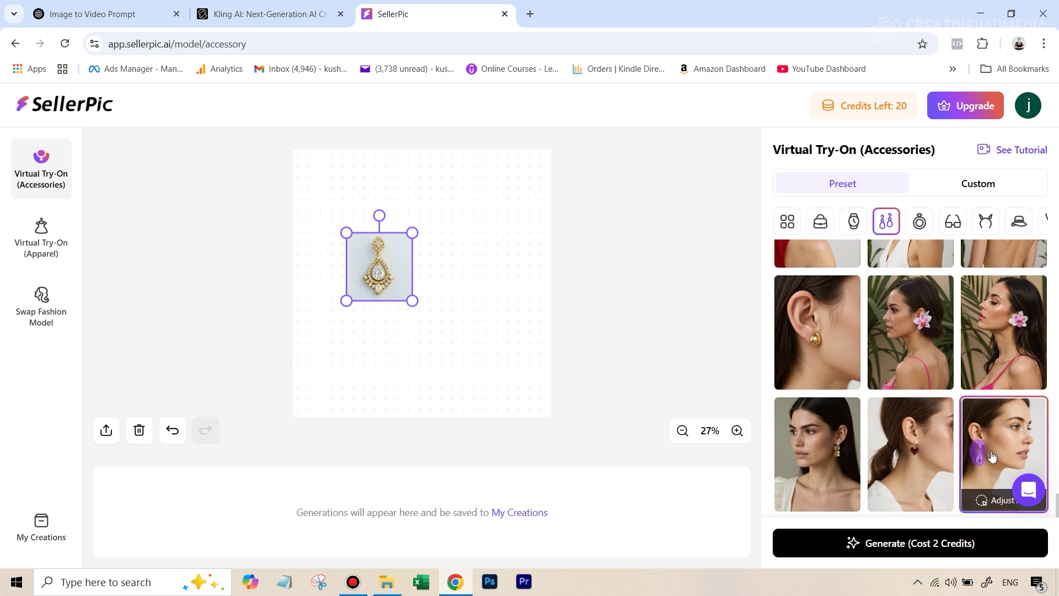
{"action": "left_click", "coordinate": [991, 507]}
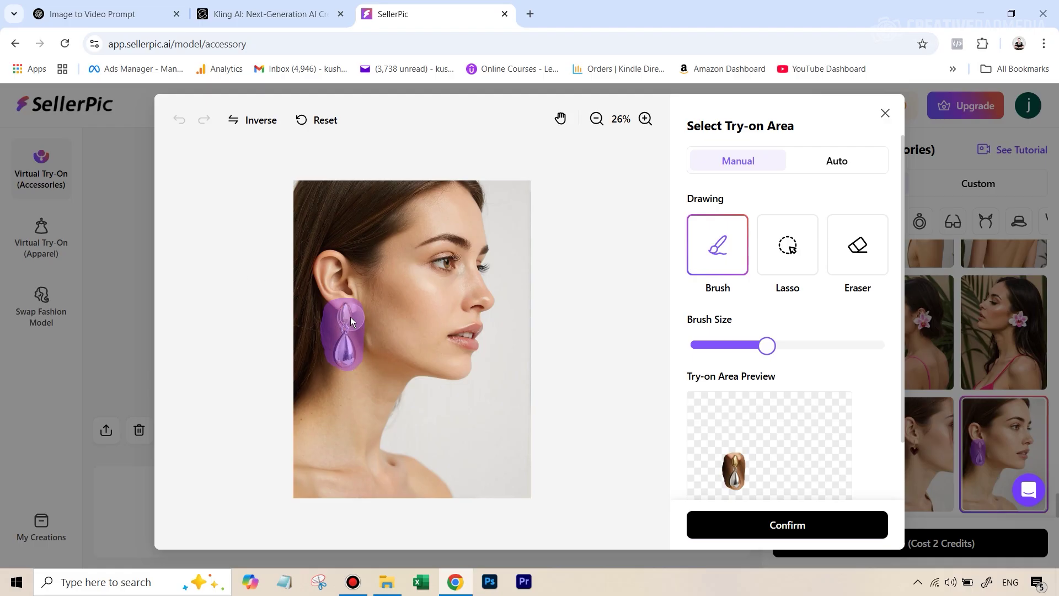
{"action": "left_click_drag", "start_coordinate": [346, 343], "coordinate": [346, 376]}
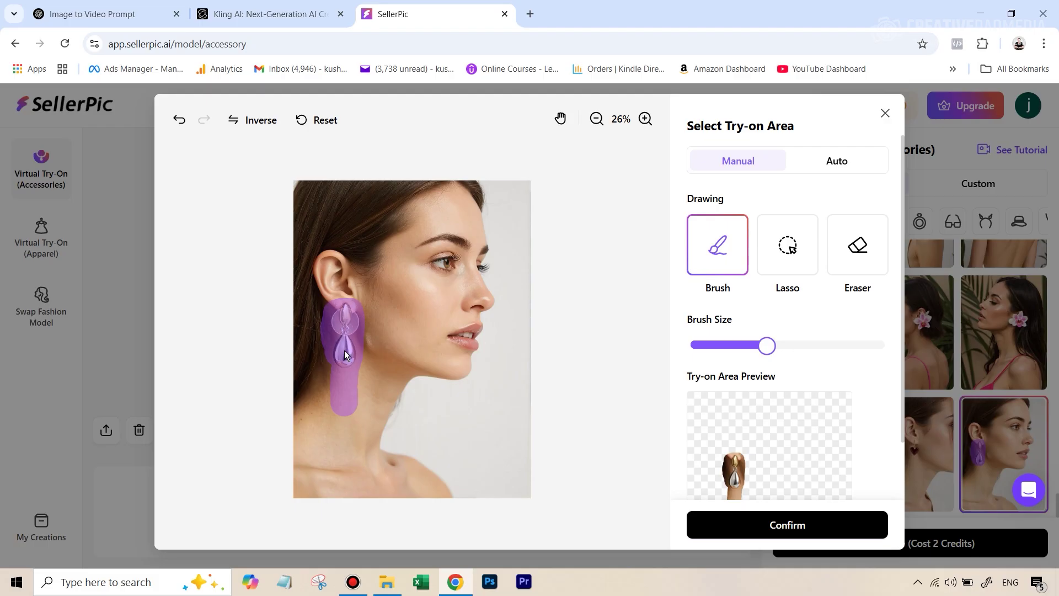
{"action": "left_click", "coordinate": [179, 120]}
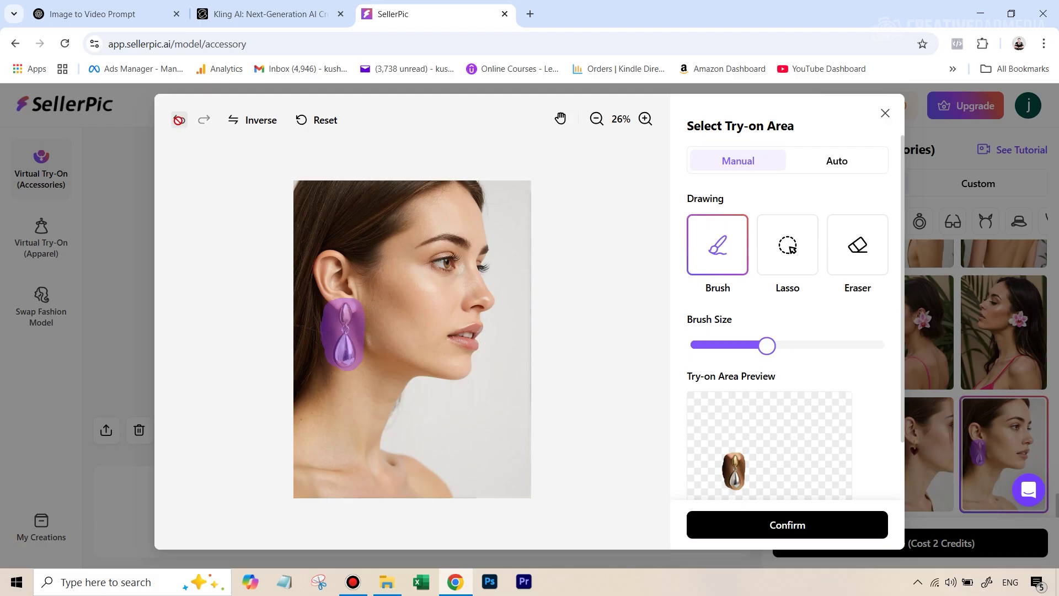
{"action": "left_click", "coordinate": [787, 524]}
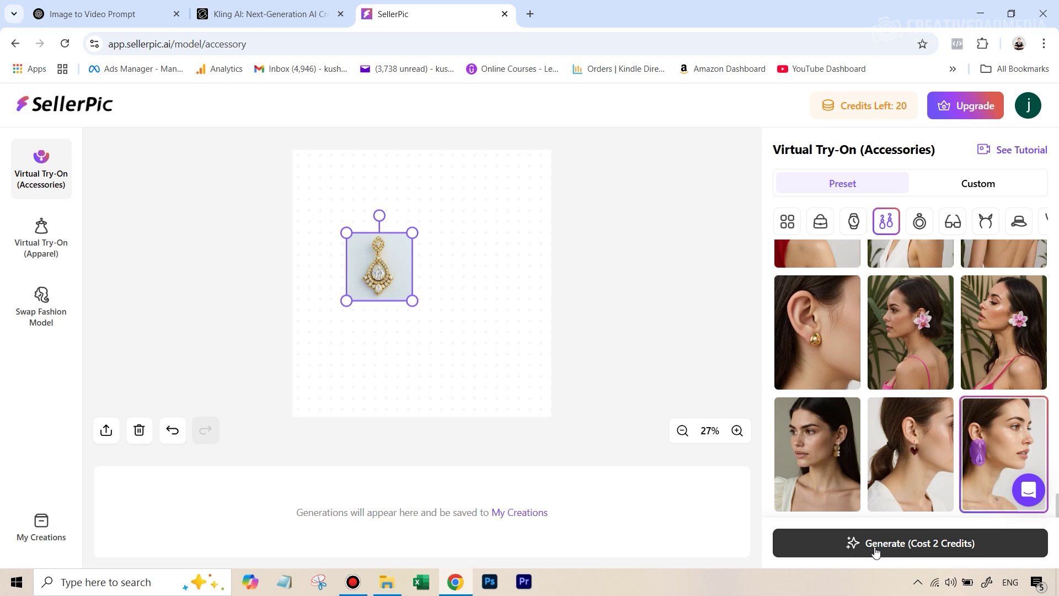
Generate two earring try-on photos for 2 credits, leaving 18 credits.
{"action": "left_click", "coordinate": [948, 547]}
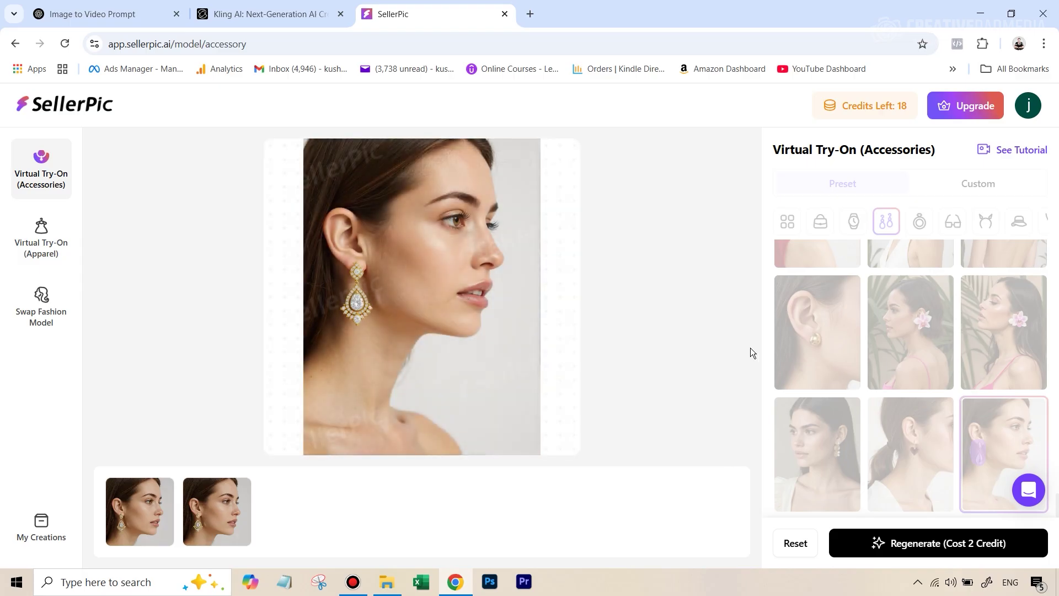
{"action": "mouse_move", "coordinate": [355, 284]}
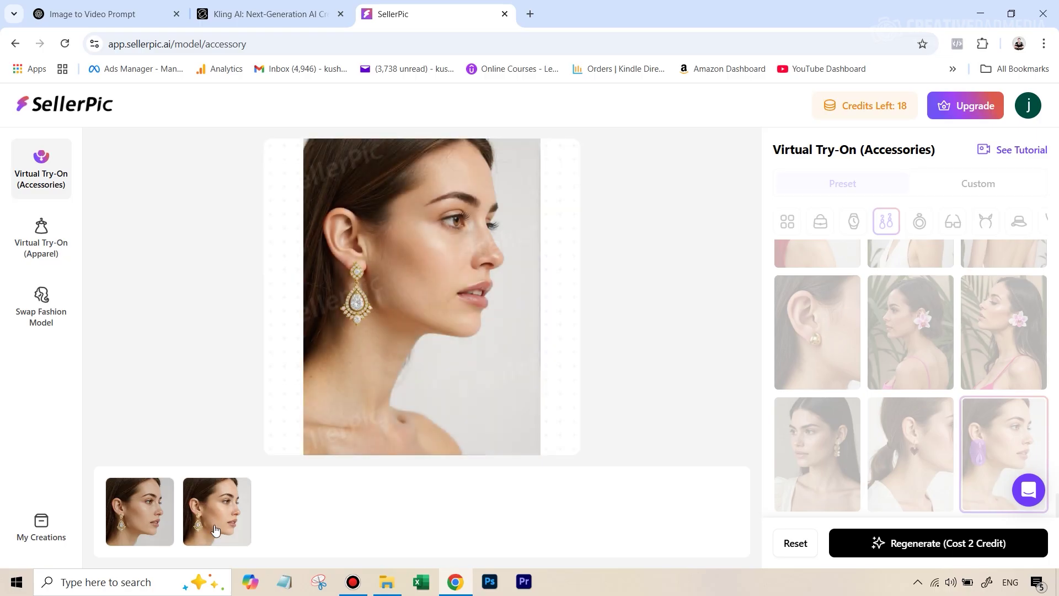
{"action": "left_click", "coordinate": [215, 529]}
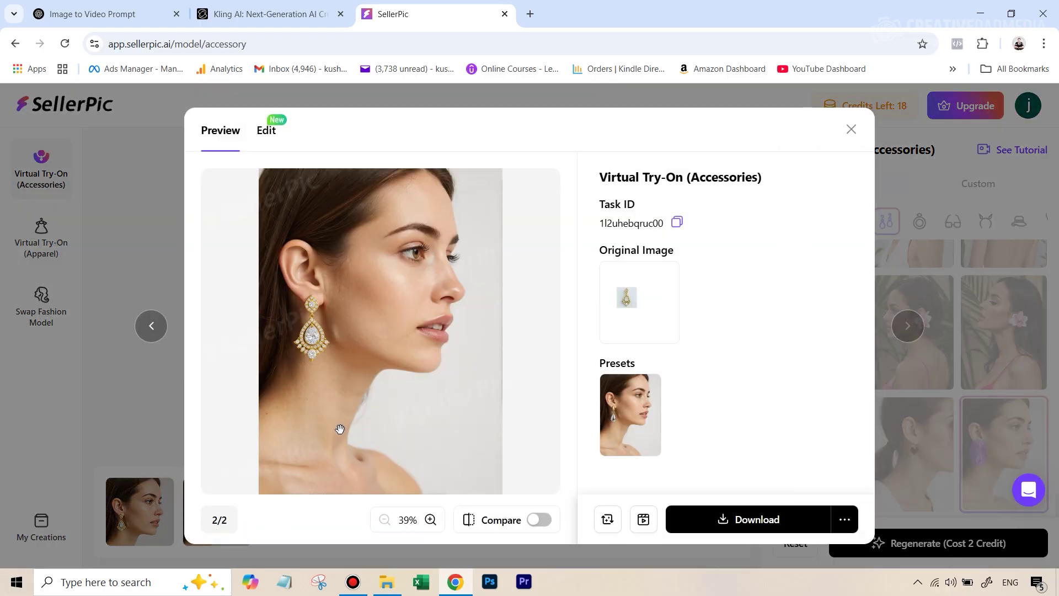
{"action": "left_click", "coordinate": [852, 129]}
{"action": "left_click", "coordinate": [153, 508]}
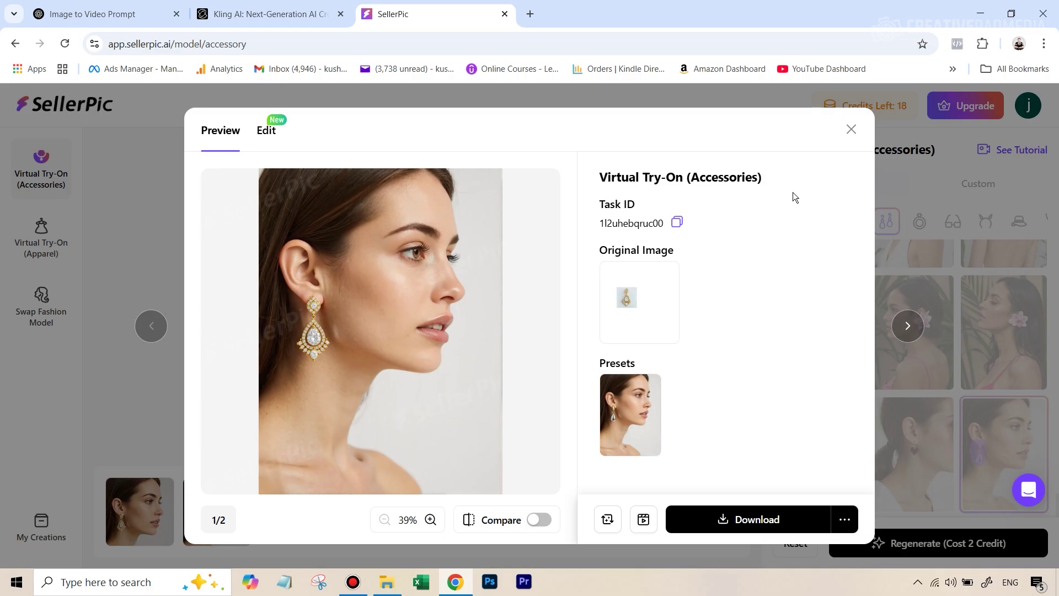
{"action": "left_click", "coordinate": [852, 130]}
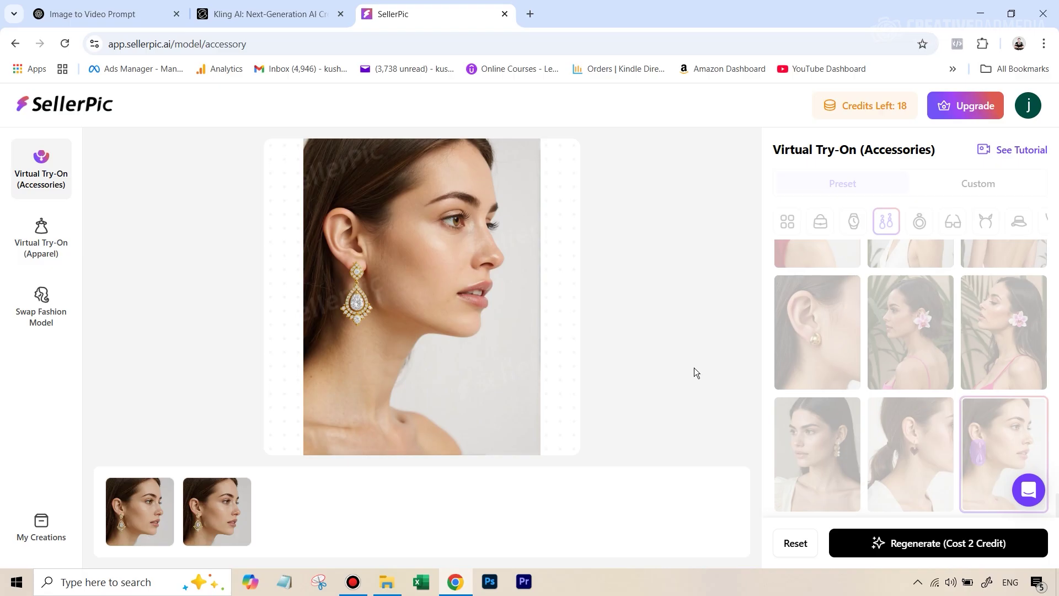
Reset the results, delete the earring, and upload the blue teardrop pendant necklace photo.
{"action": "left_click", "coordinate": [795, 548]}
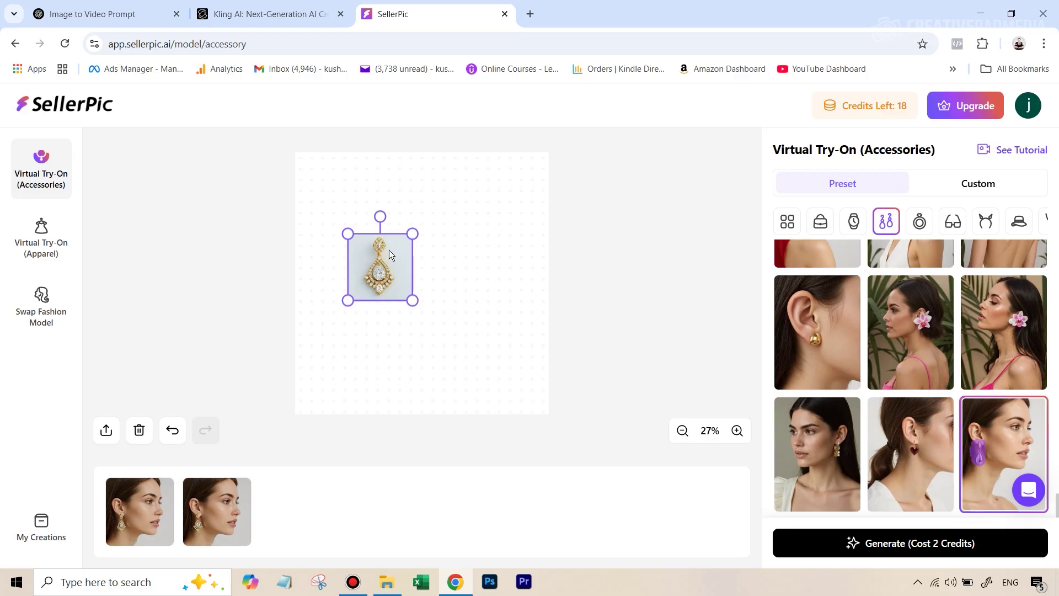
{"action": "left_click", "coordinate": [139, 431]}
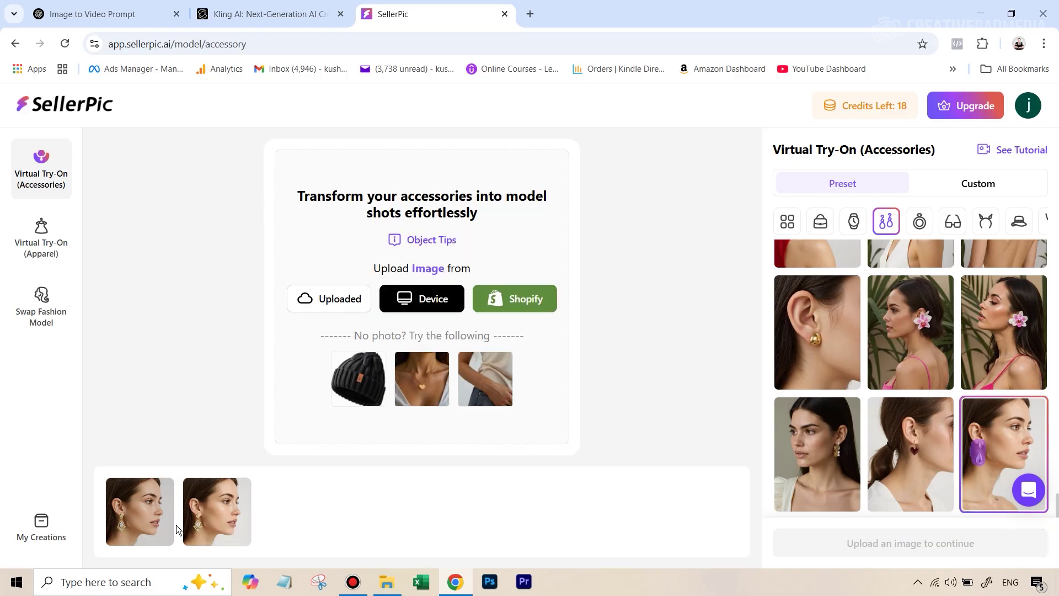
{"action": "left_click", "coordinate": [425, 300]}
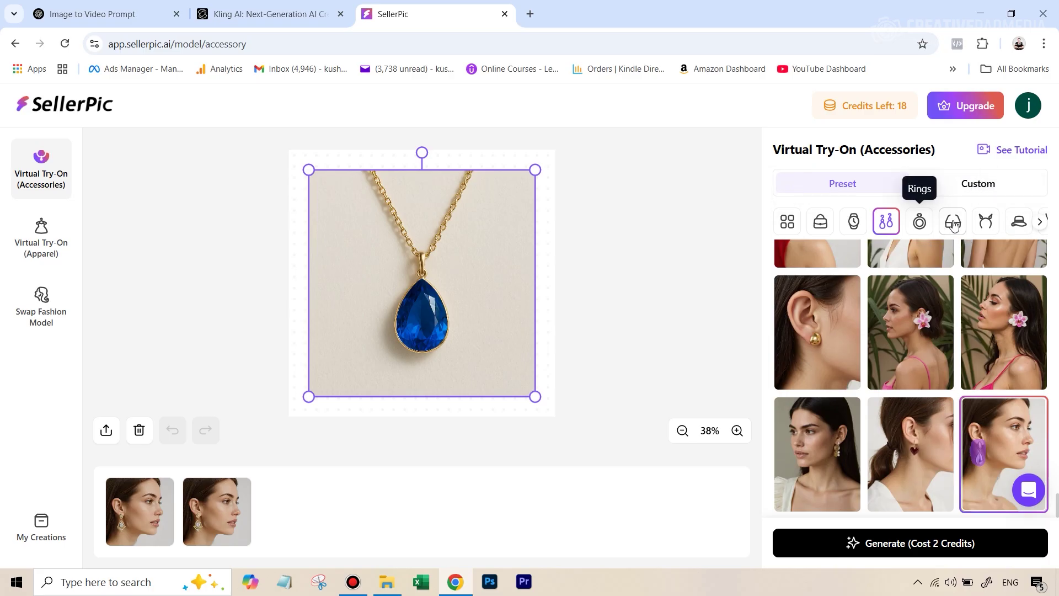
Switch to the Necklace category and select the white-shirt model preset.
{"action": "left_click", "coordinate": [1039, 222]}
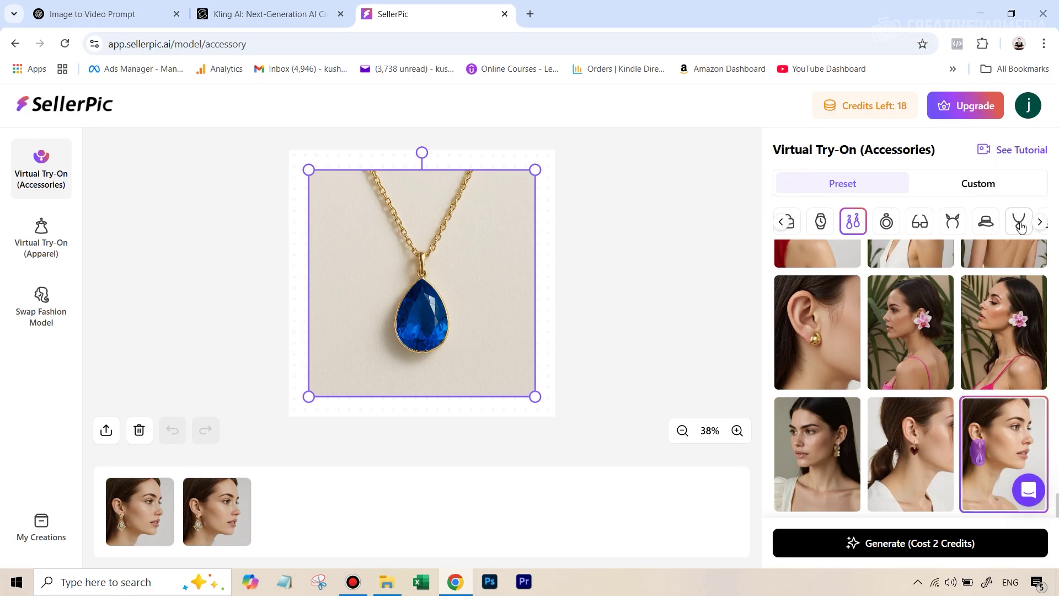
{"action": "left_click", "coordinate": [1020, 223]}
{"action": "scroll", "coordinate": [853, 279], "scroll_direction": "down", "scroll_amount": 5}
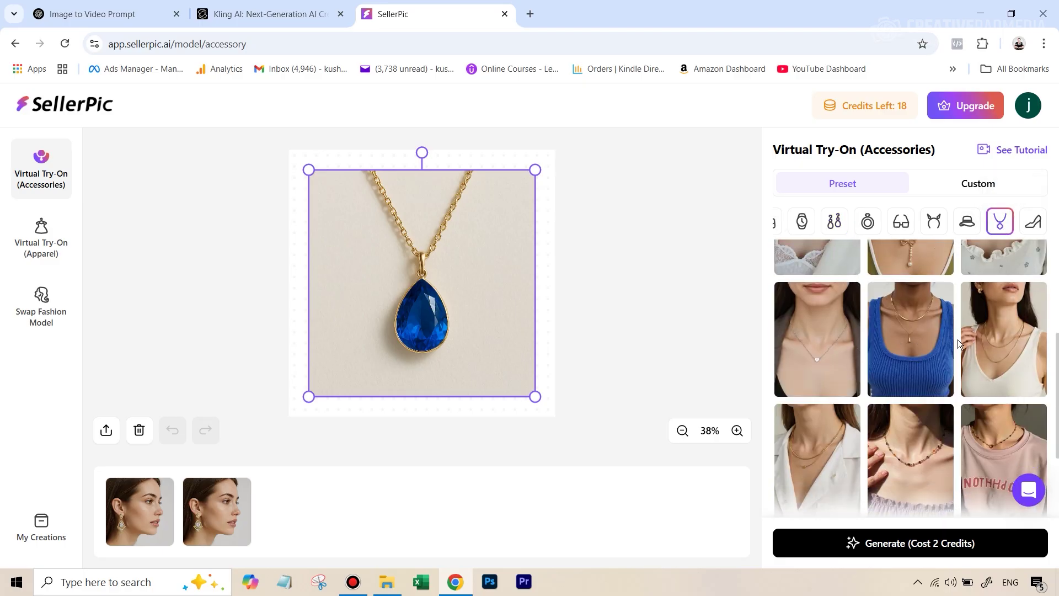
{"action": "scroll", "coordinate": [911, 331], "scroll_direction": "down", "scroll_amount": 5}
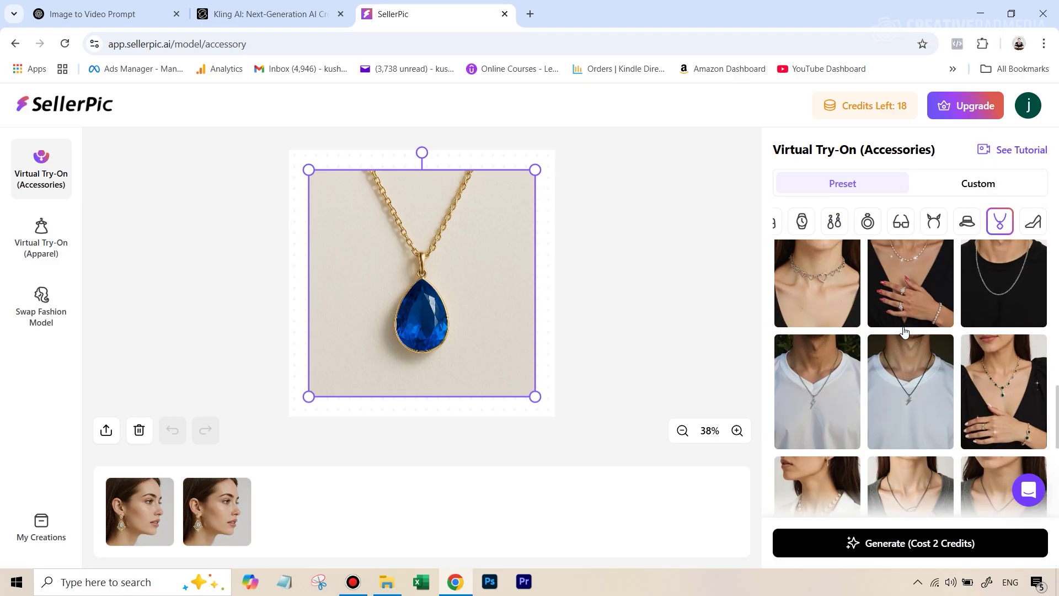
{"action": "scroll", "coordinate": [905, 331], "scroll_direction": "down", "scroll_amount": 10}
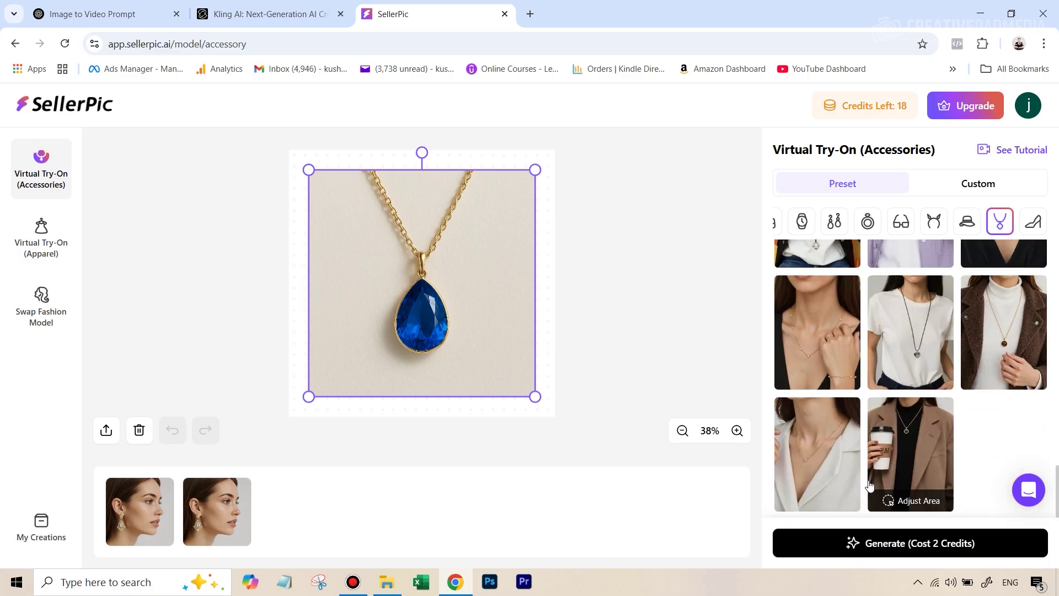
{"action": "scroll", "coordinate": [833, 430], "scroll_direction": "up", "scroll_amount": 6}
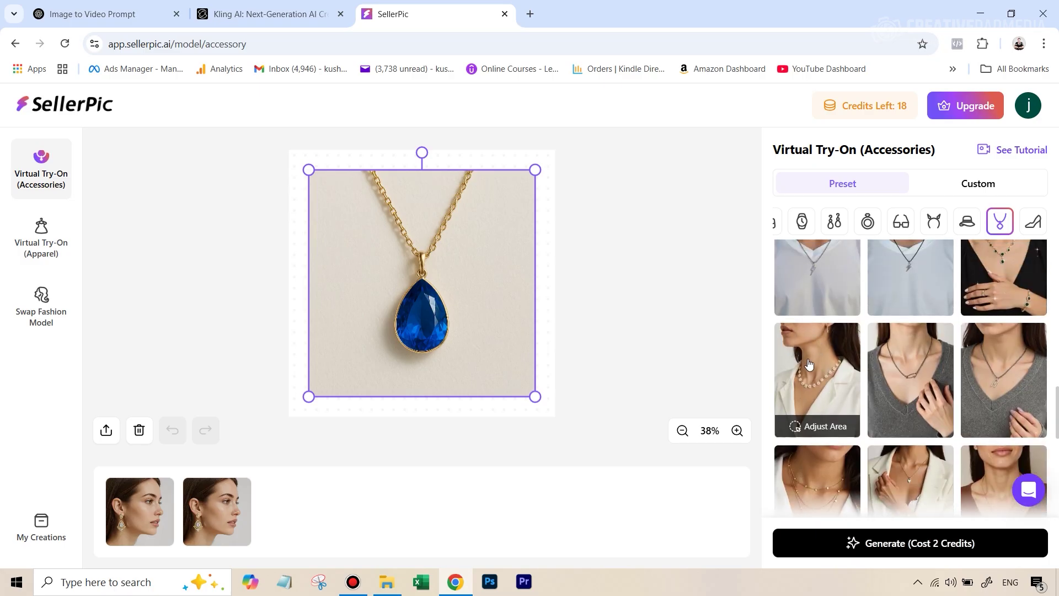
{"action": "left_click", "coordinate": [809, 362]}
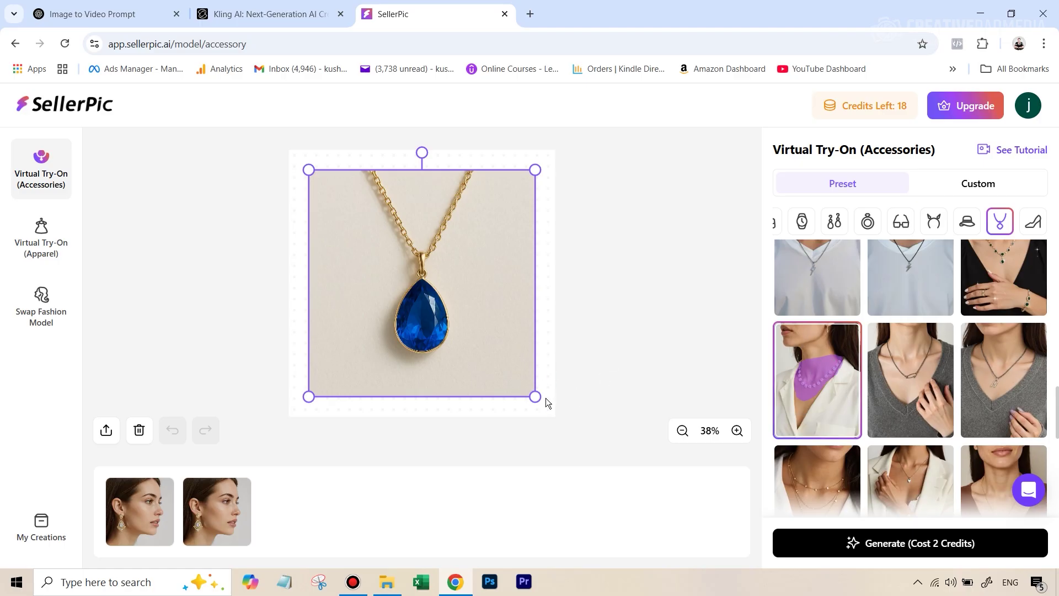
Resize and reposition the necklace image on the canvas.
{"action": "left_click_drag", "start_coordinate": [535, 396], "coordinate": [410, 301]}
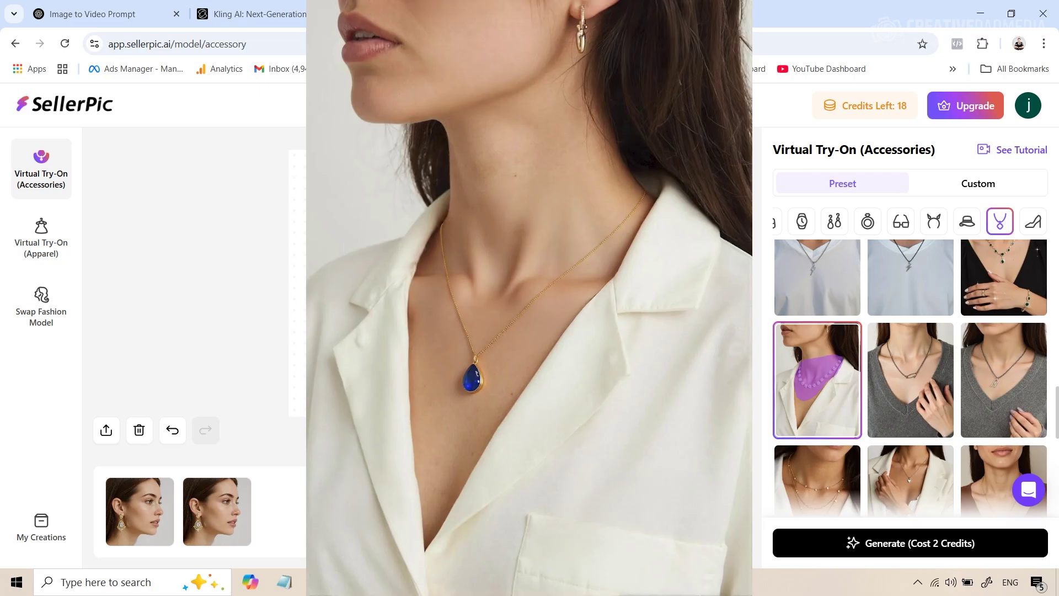
{"action": "mouse_move", "coordinate": [431, 306]}
{"action": "left_mouse_down"}
{"action": "mouse_move", "coordinate": [487, 364]}
{"action": "mouse_move", "coordinate": [441, 307]}
{"action": "left_mouse_up"}
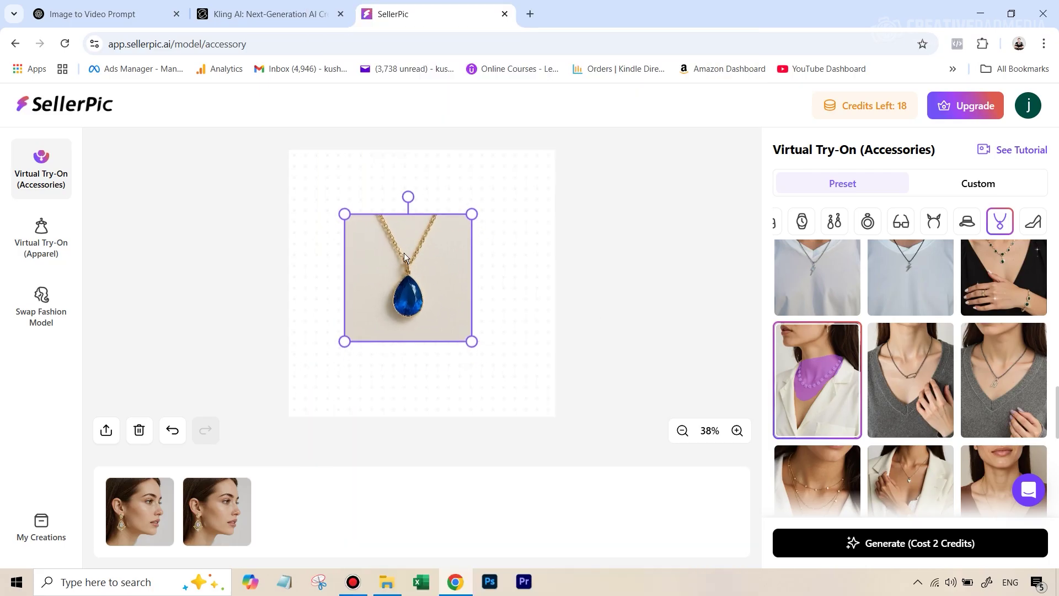
{"action": "left_click_drag", "start_coordinate": [477, 347], "coordinate": [486, 353]}
{"action": "mouse_move", "coordinate": [450, 321]}
{"action": "left_mouse_down"}
{"action": "mouse_move", "coordinate": [440, 309]}
{"action": "mouse_move", "coordinate": [445, 317]}
{"action": "left_mouse_up"}
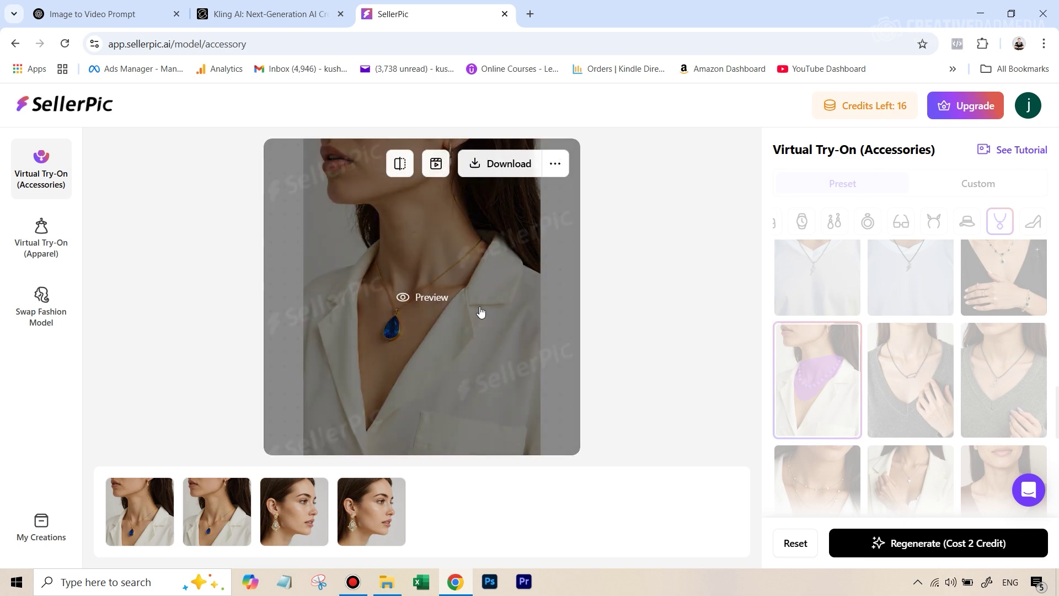
View the two necklace results (2/4, then 1/4) in the enlarged preview.
{"action": "mouse_move", "coordinate": [402, 315]}
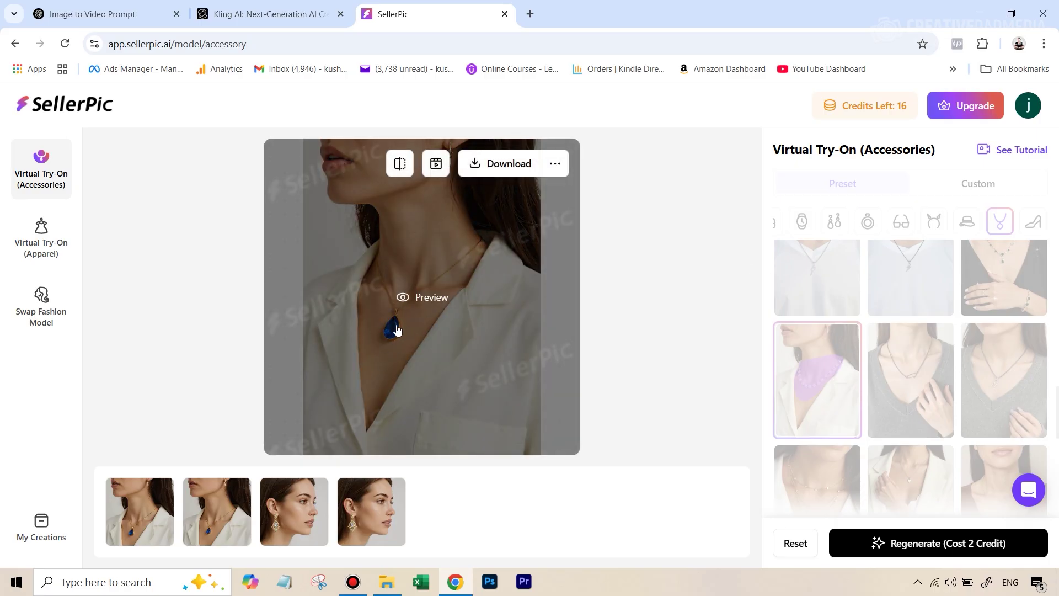
{"action": "left_click", "coordinate": [217, 518]}
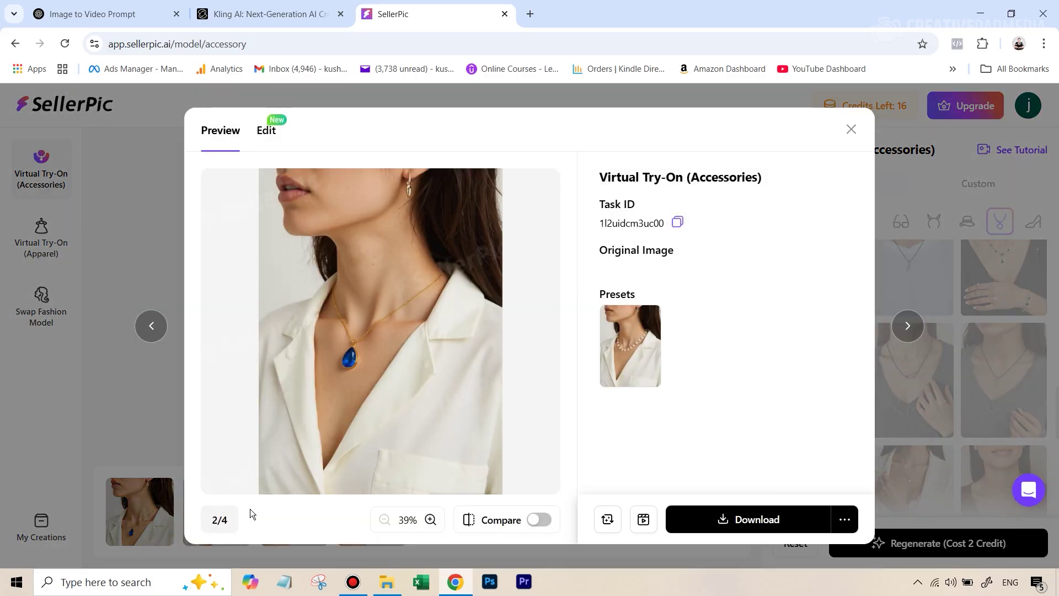
{"action": "left_click", "coordinate": [851, 131]}
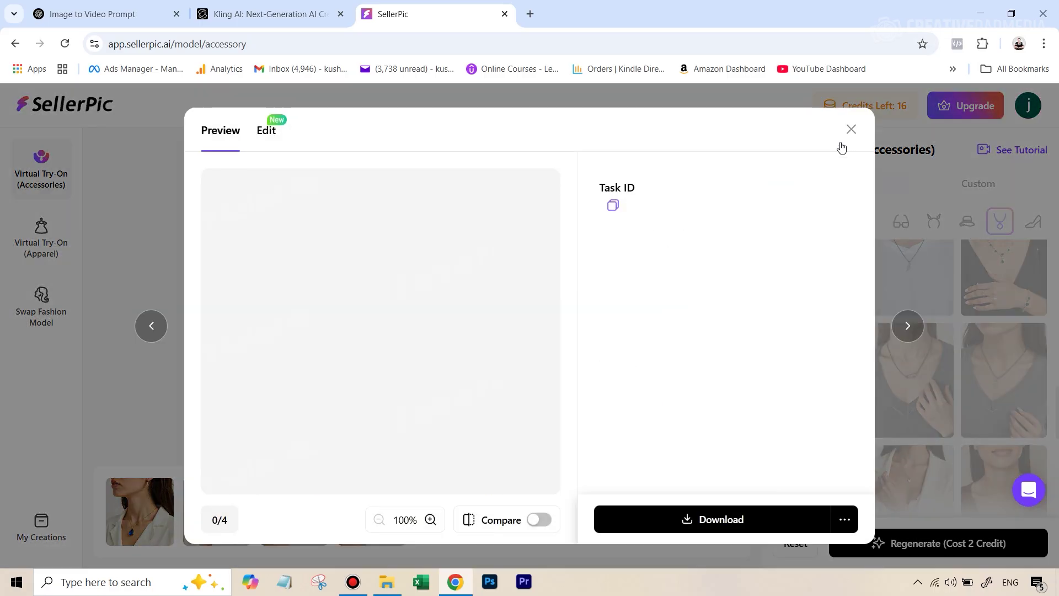
{"action": "left_click", "coordinate": [160, 511]}
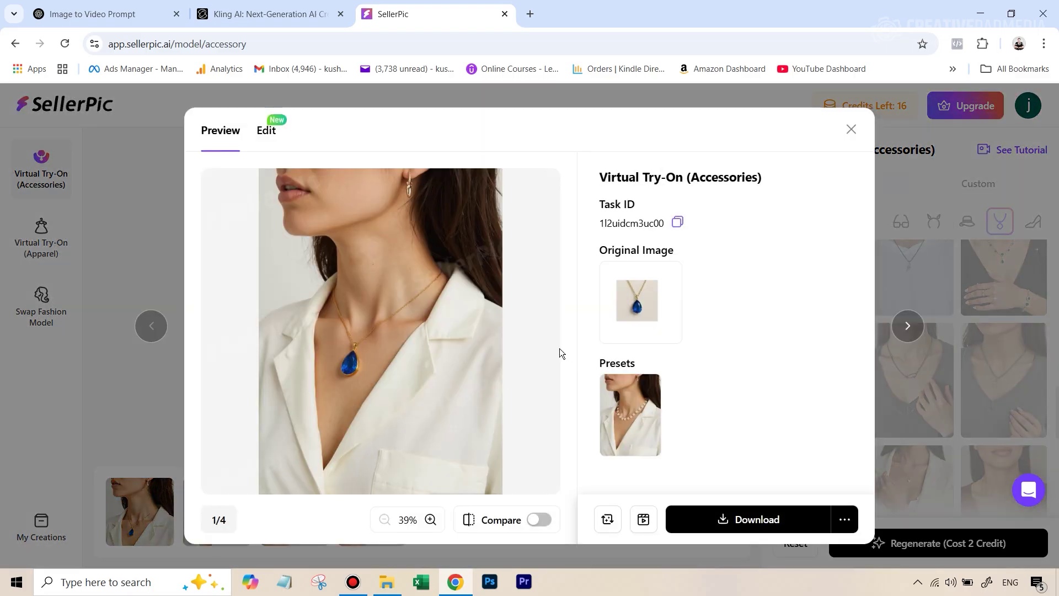
{"action": "left_click", "coordinate": [852, 130]}
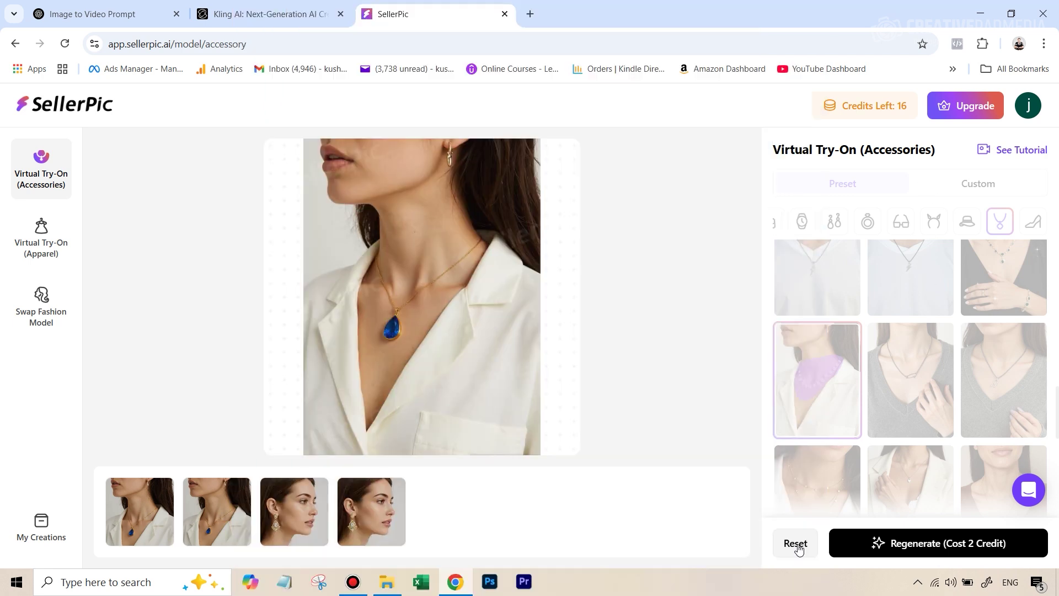
Clear the necklace and create a custom Earrings model from the black-blazer reference photo.
{"action": "left_click", "coordinate": [796, 543]}
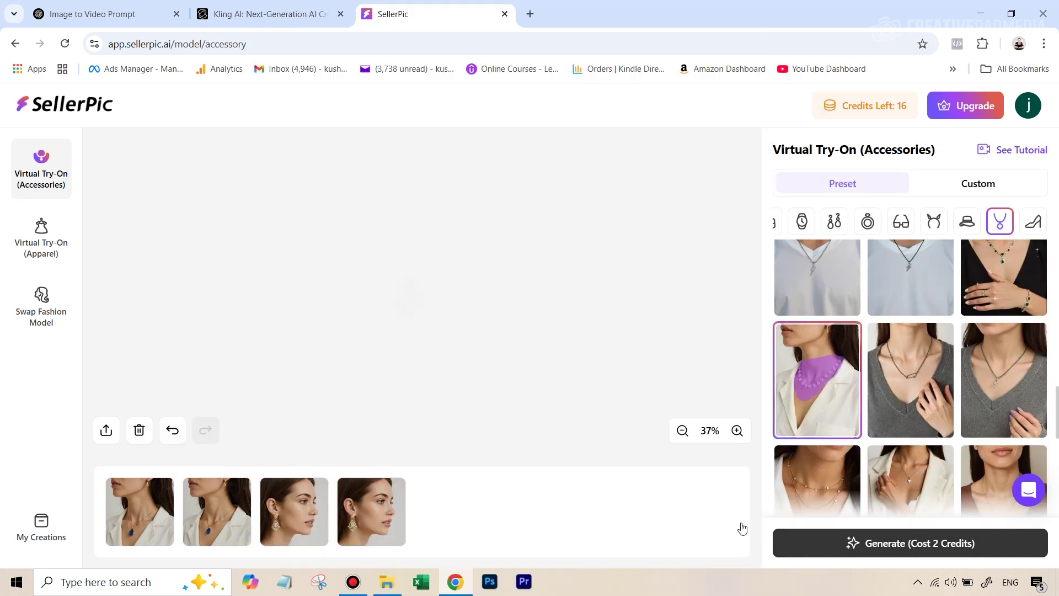
{"action": "left_click", "coordinate": [141, 433]}
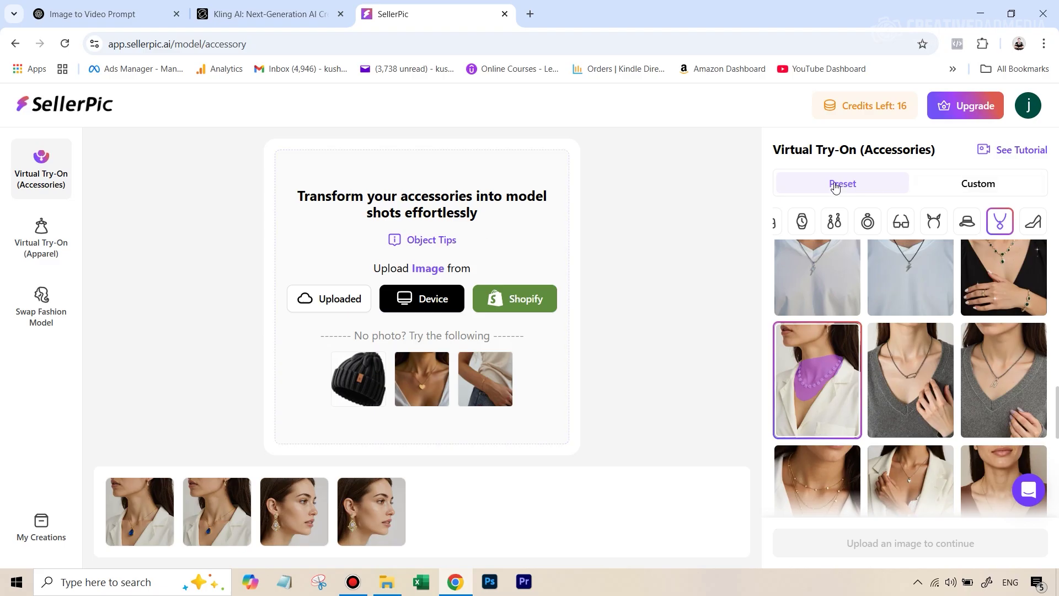
{"action": "left_click", "coordinate": [959, 192]}
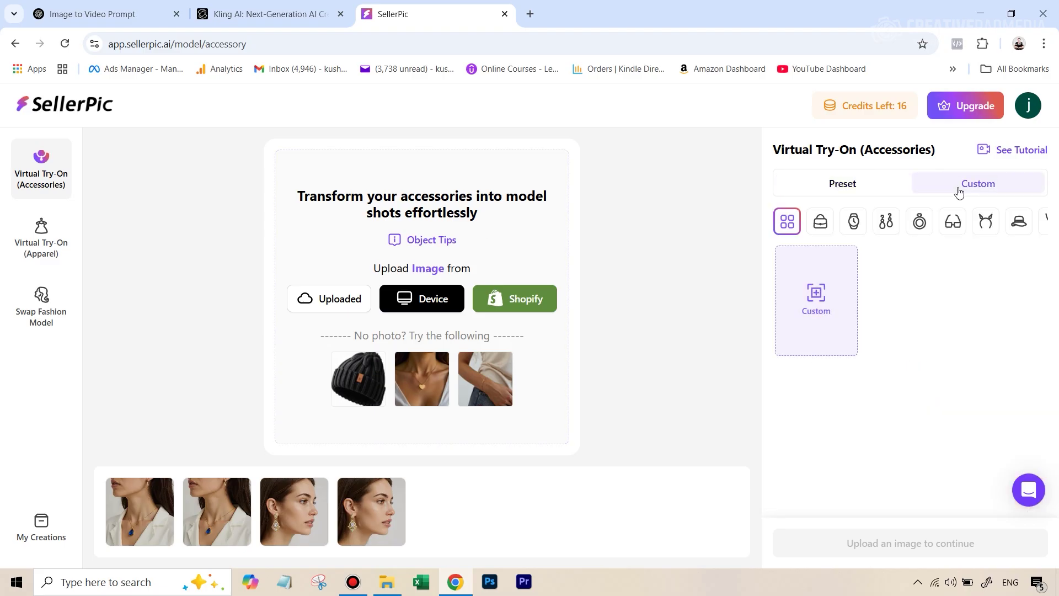
{"action": "left_click", "coordinate": [813, 308]}
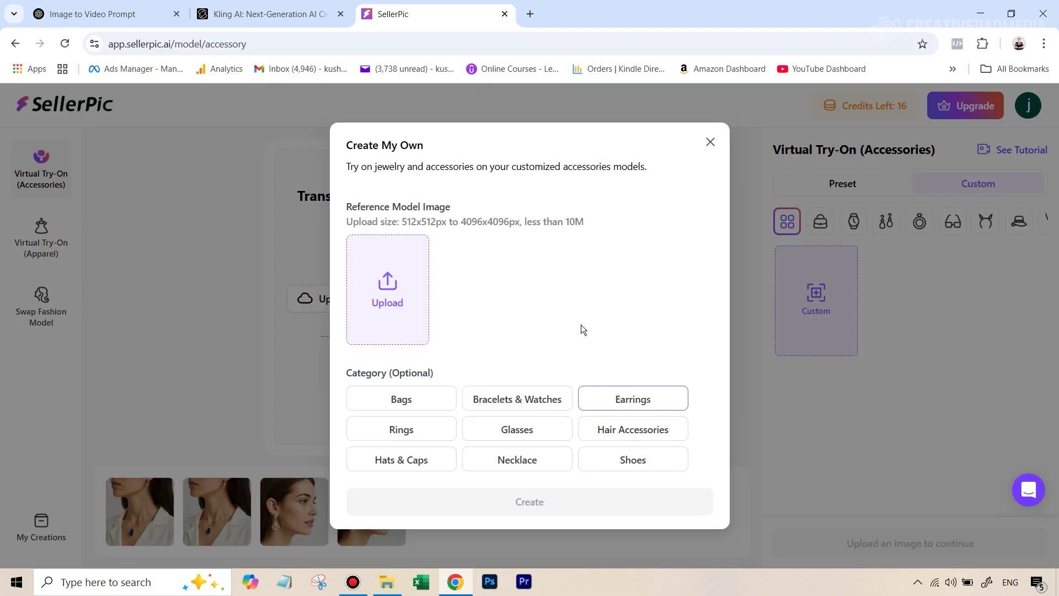
{"action": "left_click", "coordinate": [635, 402]}
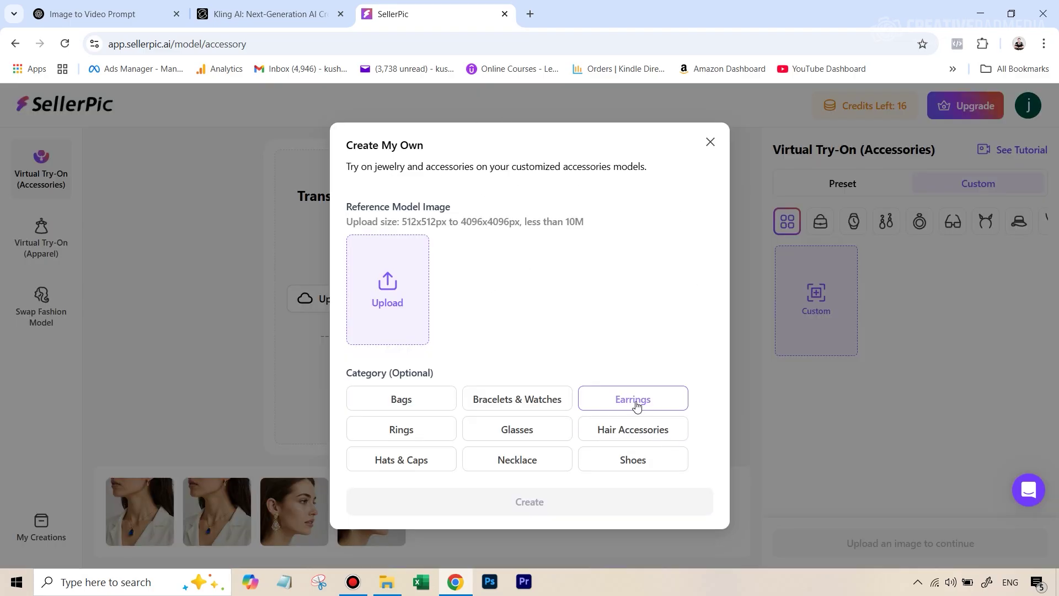
{"action": "left_click", "coordinate": [392, 288]}
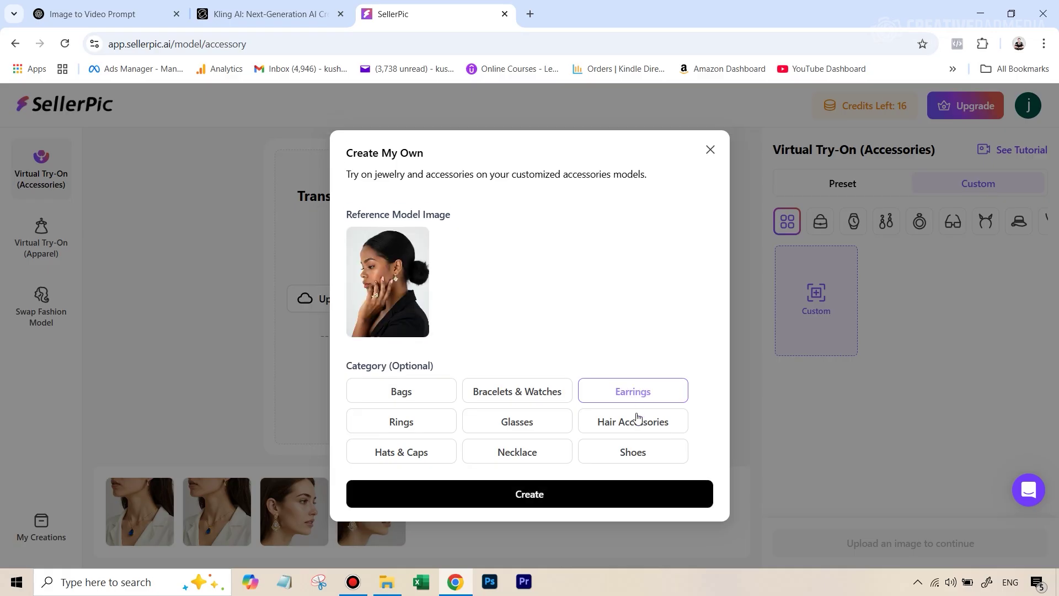
{"action": "left_click", "coordinate": [548, 499]}
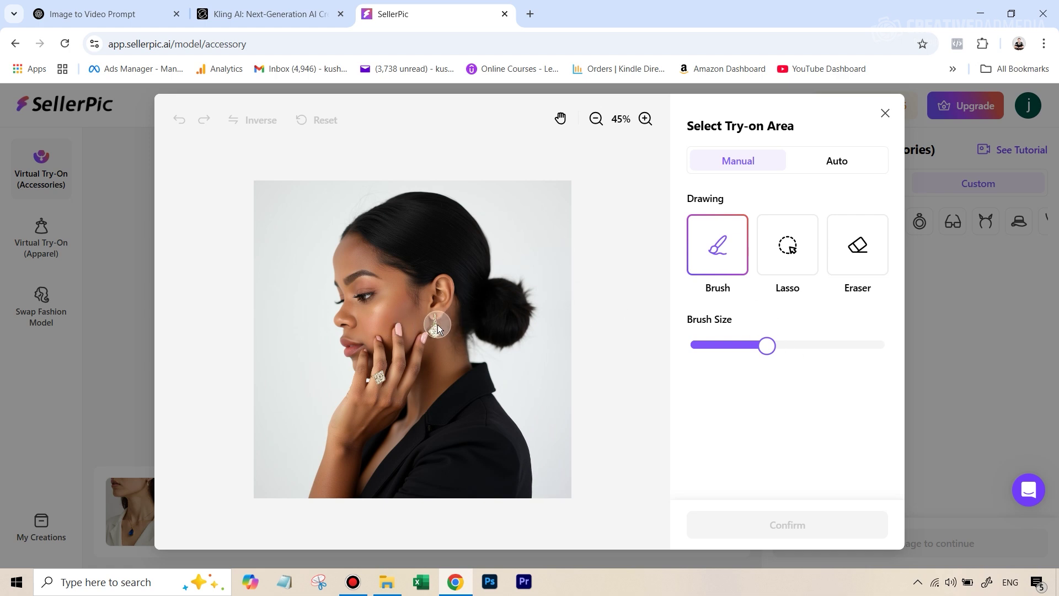
Shrink the brush, paint over the custom model's earring as the try-on area, and confirm it.
{"action": "mouse_move", "coordinate": [767, 345]}
{"action": "left_mouse_down"}
{"action": "mouse_move", "coordinate": [723, 346]}
{"action": "mouse_move", "coordinate": [736, 346]}
{"action": "left_mouse_up"}
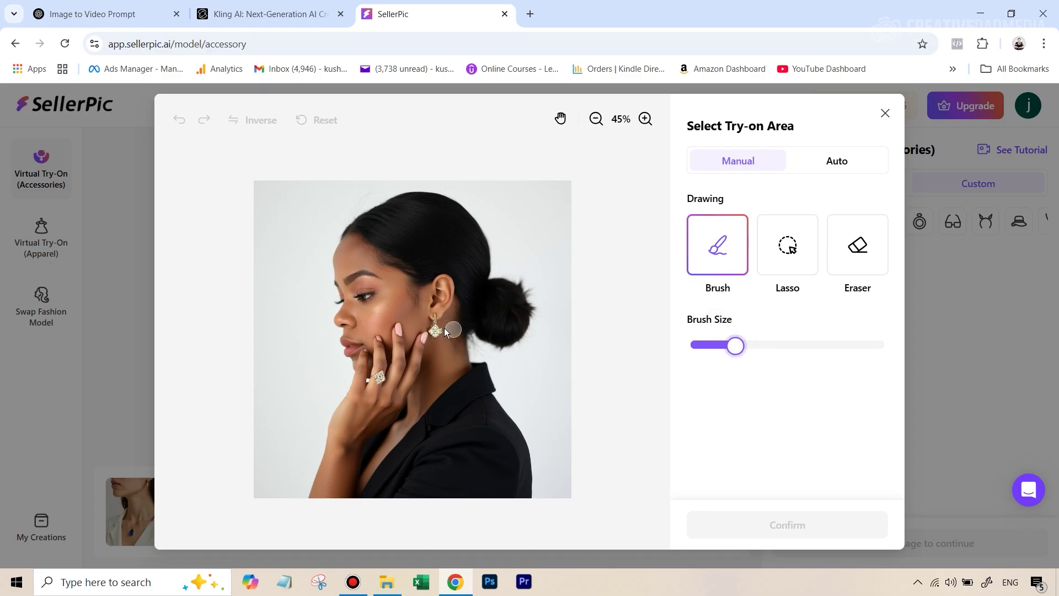
{"action": "left_click_drag", "start_coordinate": [436, 319], "coordinate": [433, 329]}
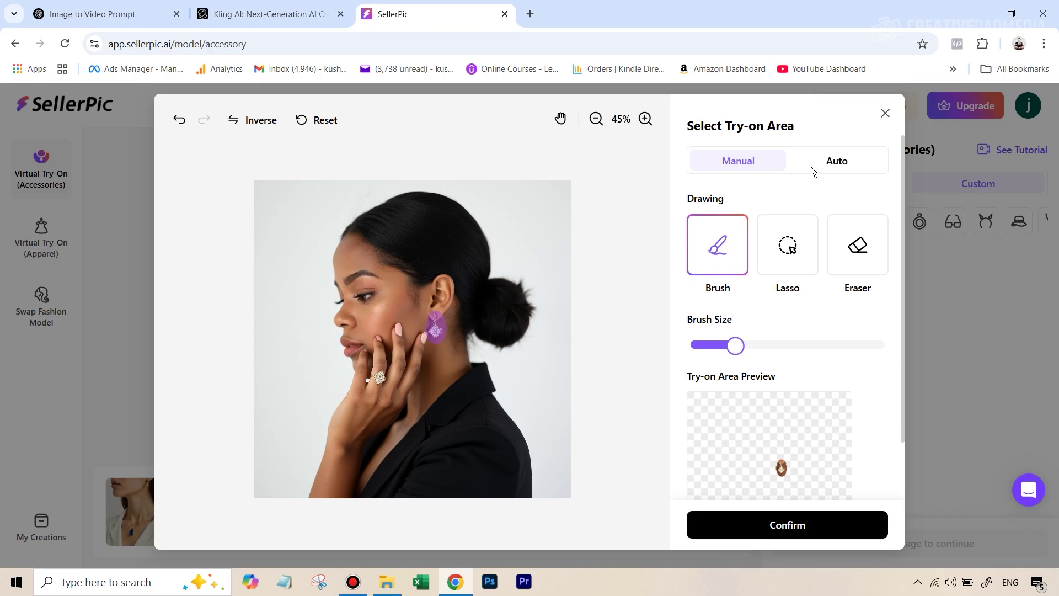
{"action": "left_click", "coordinate": [800, 523]}
{"action": "left_click", "coordinate": [781, 525]}
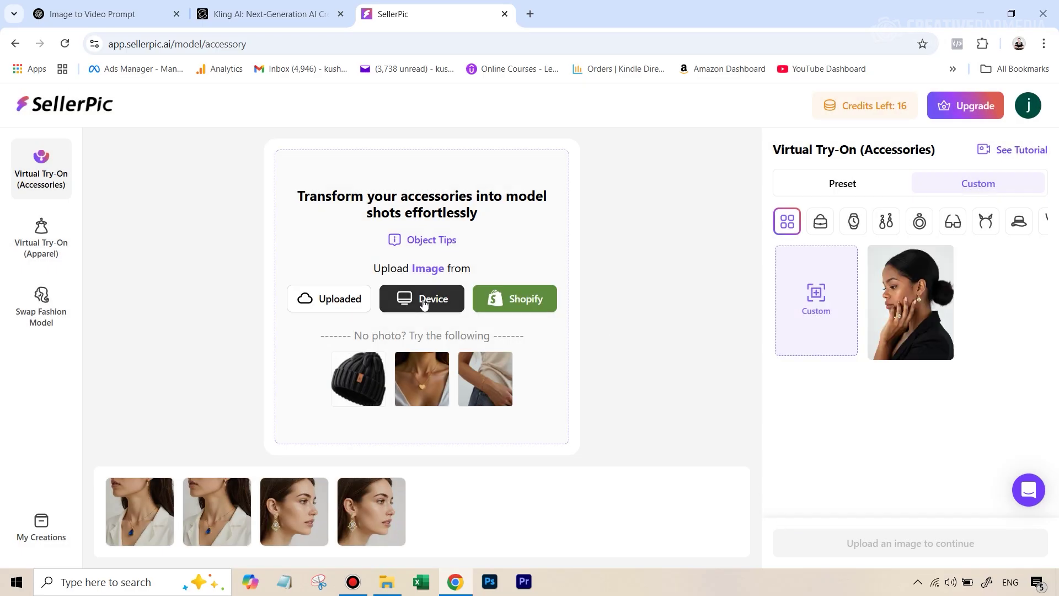
Upload the emerald drop earring, shrink it on the canvas, pick the custom model, and generate.
{"action": "left_click", "coordinate": [431, 309]}
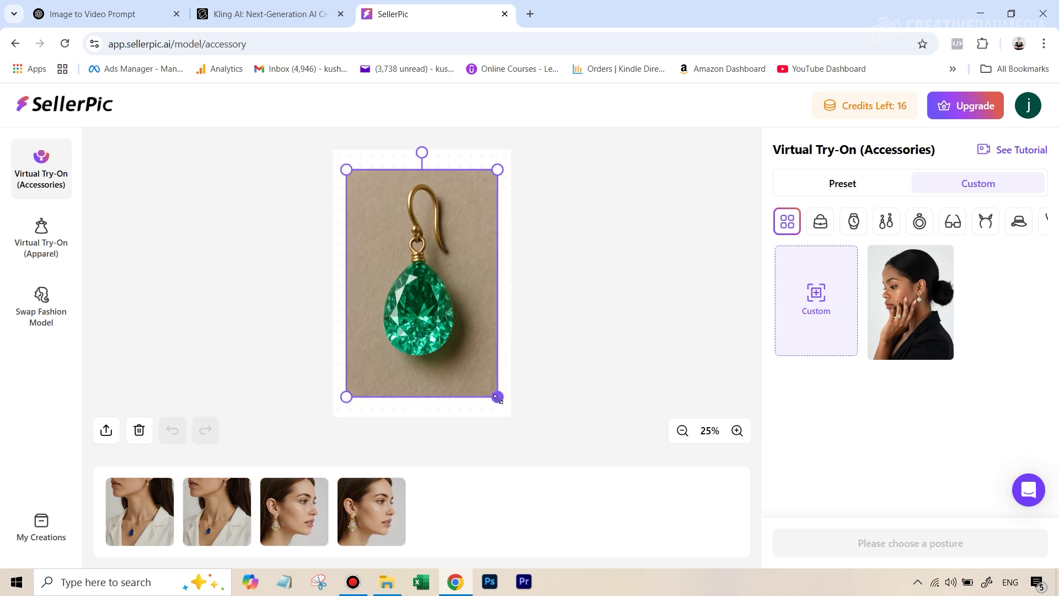
{"action": "left_click_drag", "start_coordinate": [498, 397], "coordinate": [419, 281]}
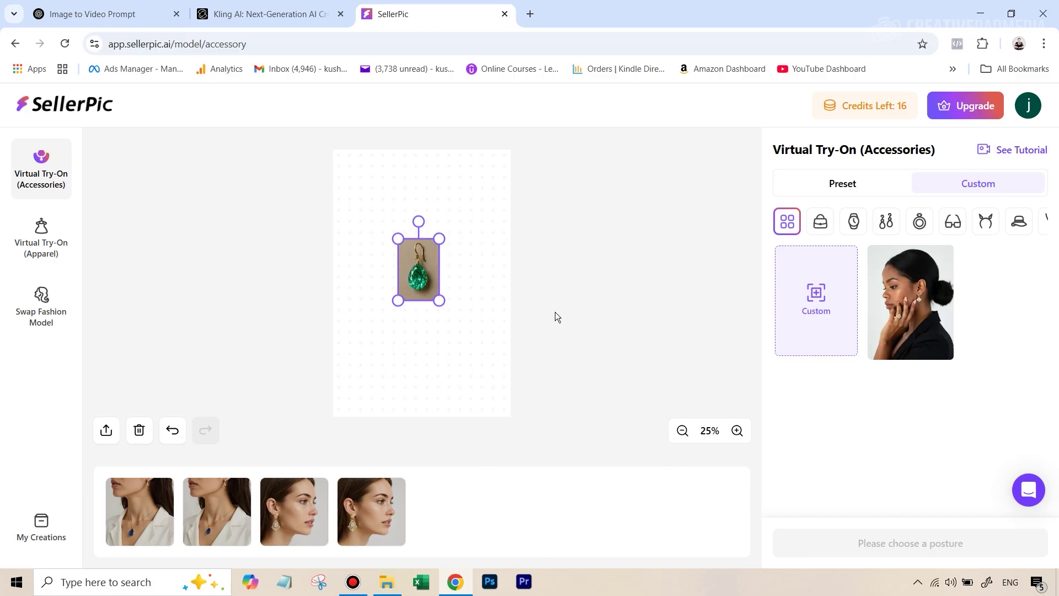
{"action": "left_click", "coordinate": [492, 328]}
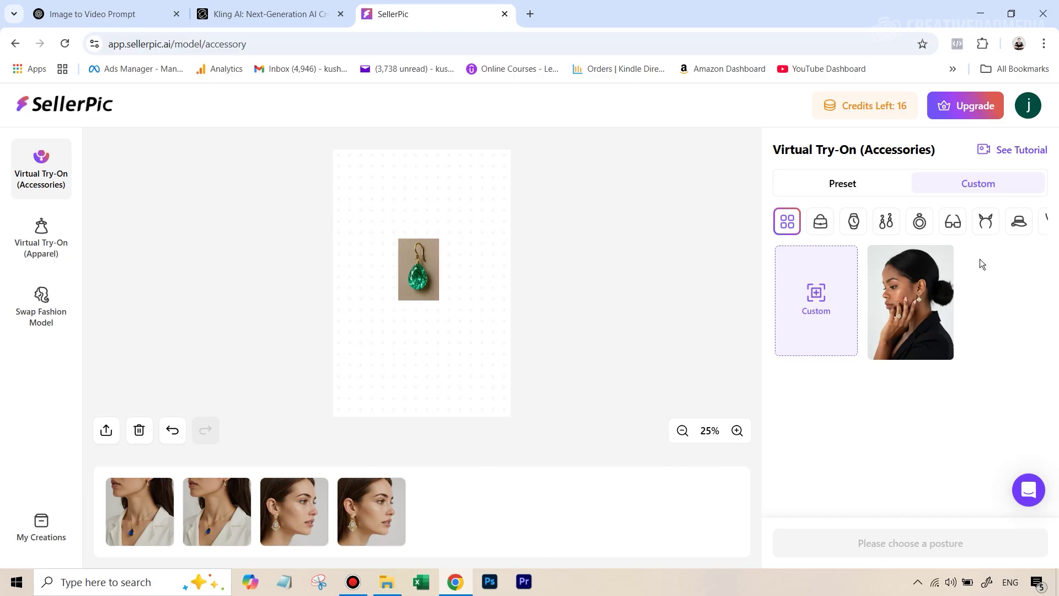
{"action": "left_click", "coordinate": [915, 280]}
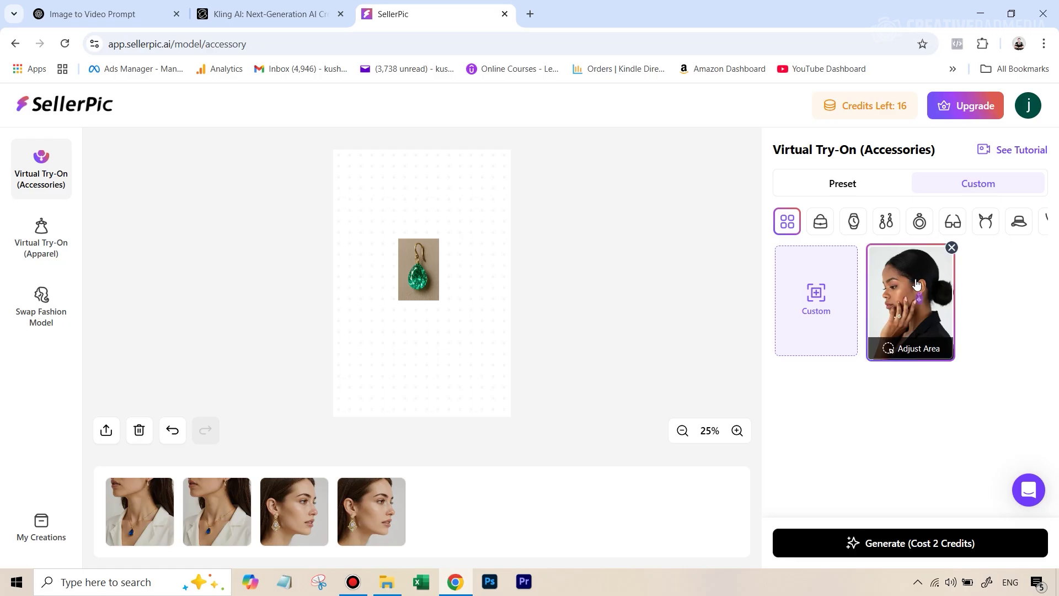
{"action": "left_click", "coordinate": [887, 544]}
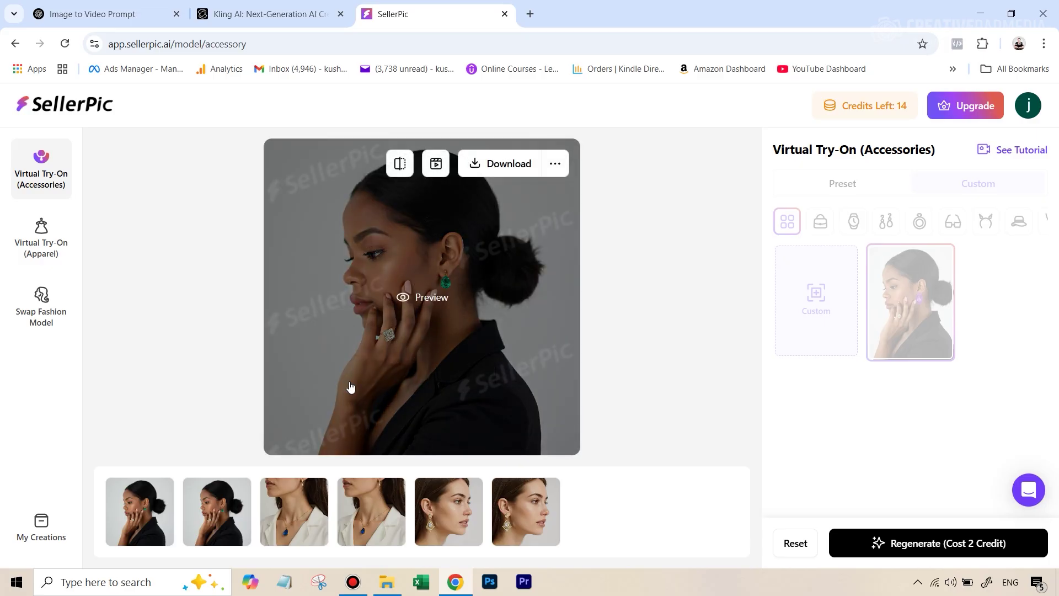
Enlarge the new emerald-earring try-on result in a preview, then close it.
{"action": "left_click", "coordinate": [204, 521]}
{"action": "left_click", "coordinate": [203, 521]}
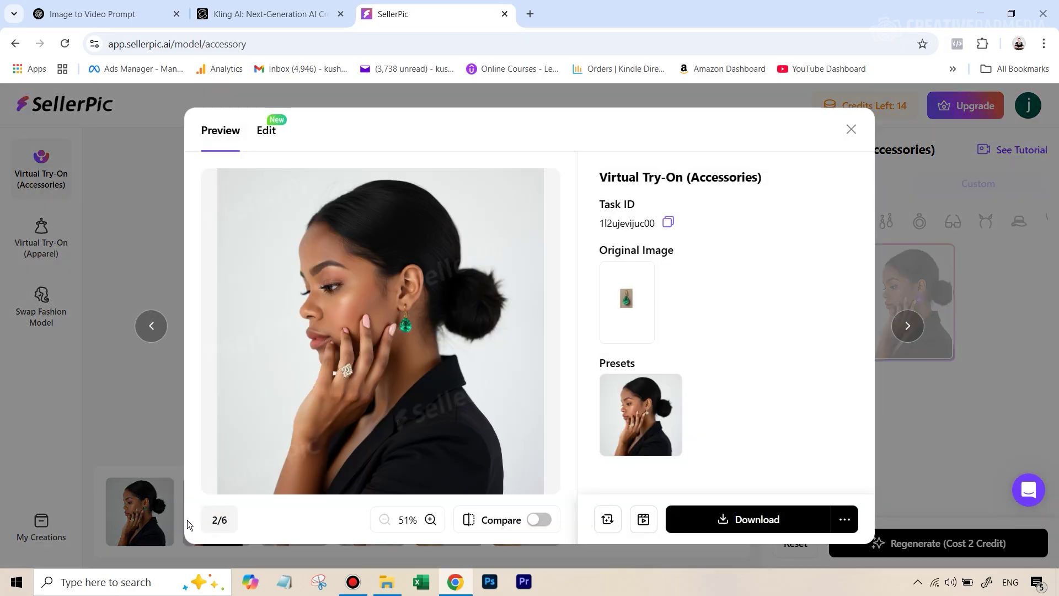
{"action": "left_click", "coordinate": [851, 129]}
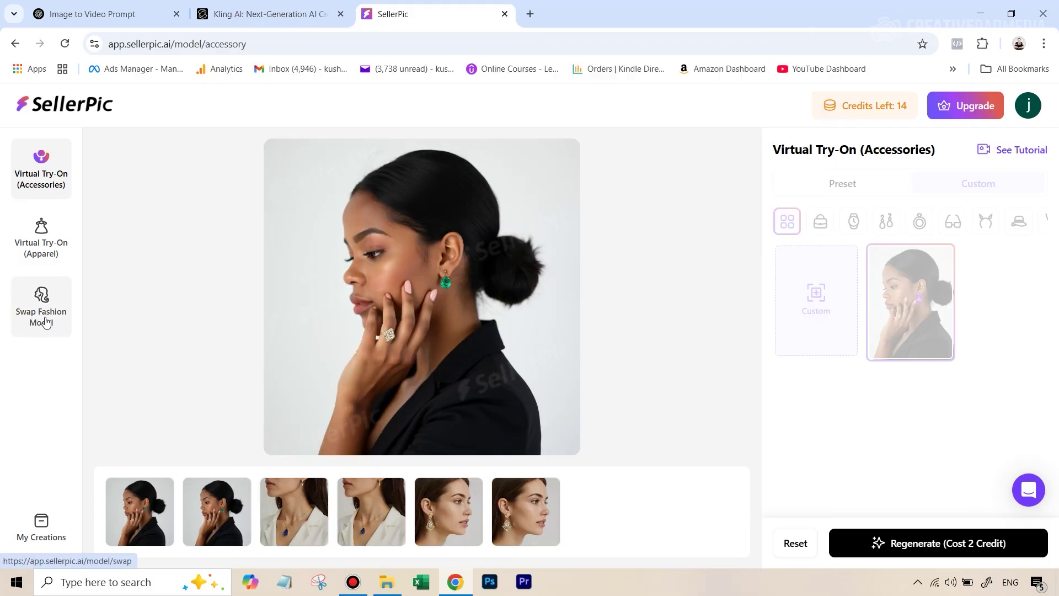
Load the blue pendant necklace photo in Swap Fashion Model and open its mask editor.
{"action": "left_click", "coordinate": [42, 320]}
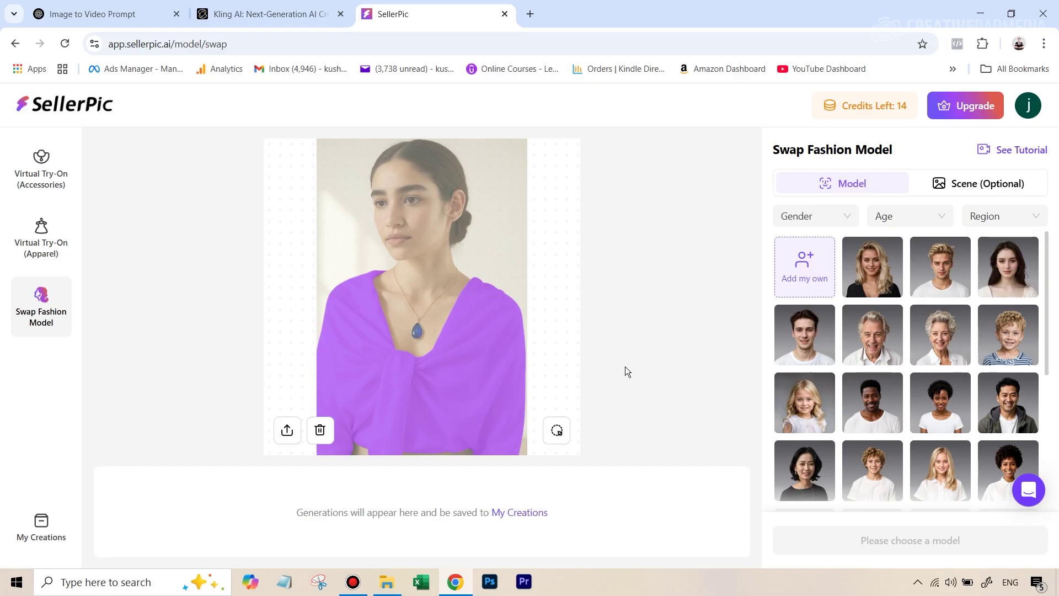
{"action": "left_click", "coordinate": [556, 434]}
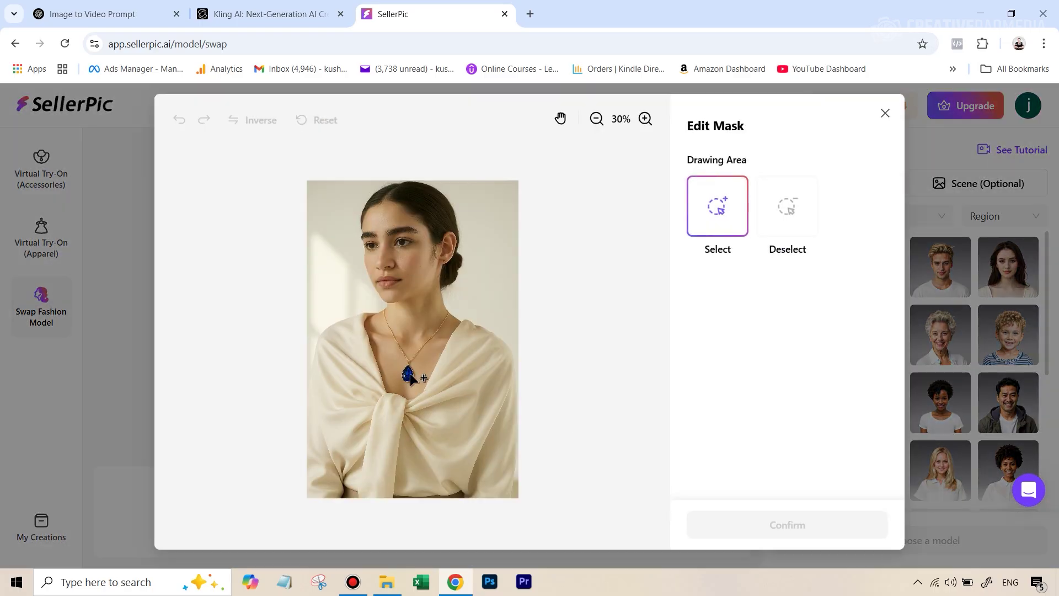
Zoom in and select the blue pendant as the area to keep.
{"action": "left_click", "coordinate": [645, 119]}
{"action": "left_click", "coordinate": [646, 119]}
{"action": "left_click", "coordinate": [645, 119]}
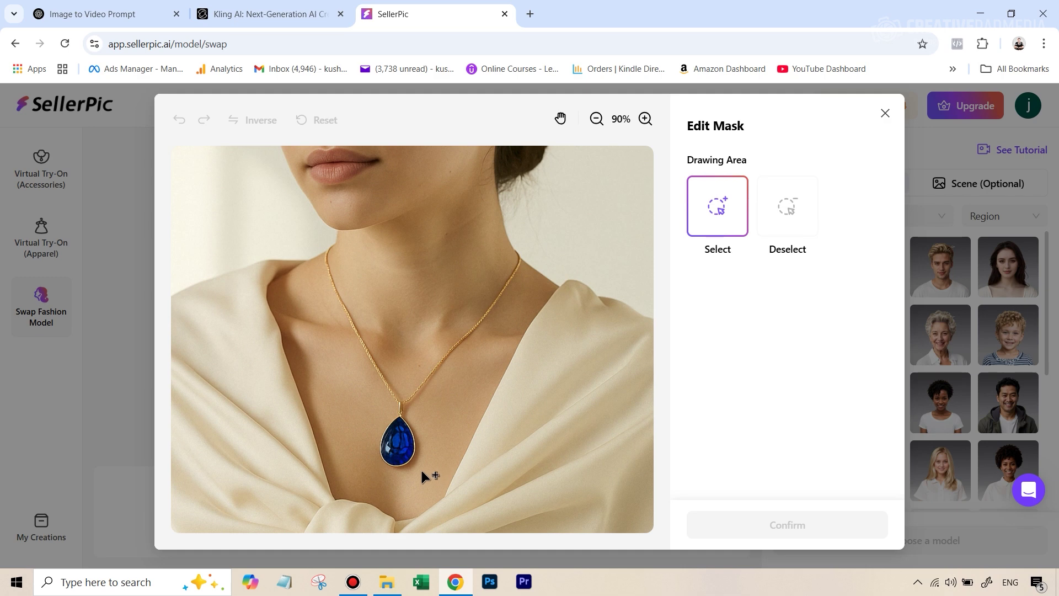
{"action": "left_click", "coordinate": [398, 443]}
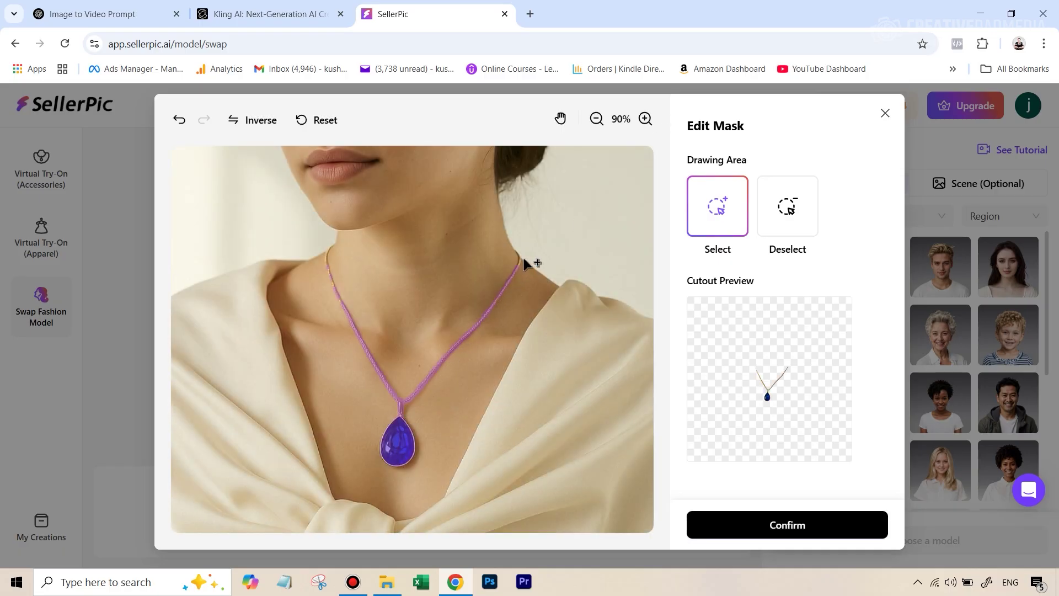
Add the chain segments, including its upper left end, to the mask and confirm it.
{"action": "left_click", "coordinate": [646, 119]}
{"action": "left_click", "coordinate": [645, 118]}
{"action": "left_click", "coordinate": [646, 119]}
{"action": "left_click", "coordinate": [646, 119]}
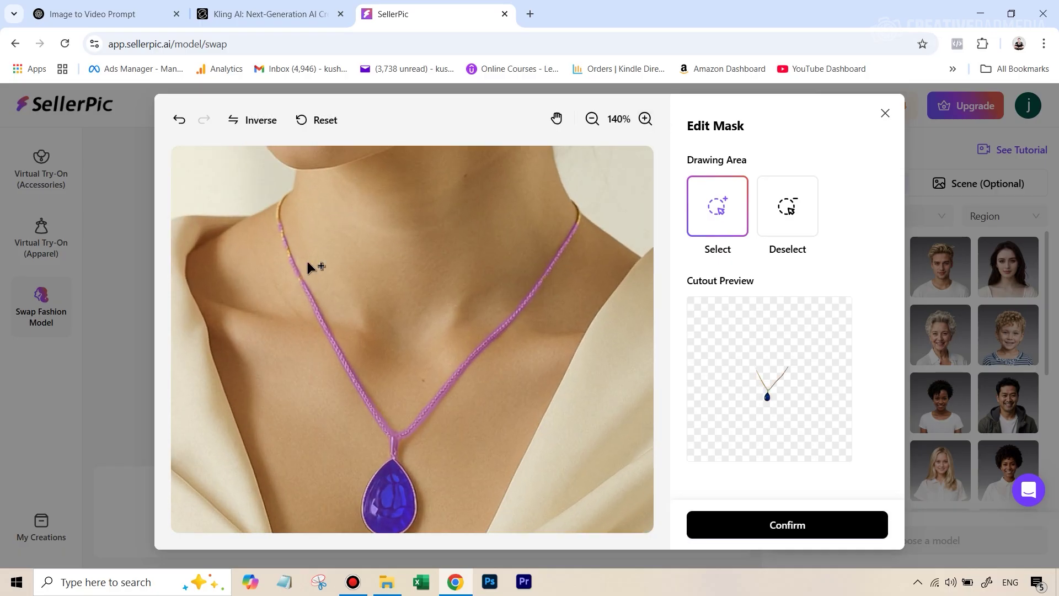
{"action": "left_click", "coordinate": [290, 254]}
{"action": "left_click", "coordinate": [281, 201]}
{"action": "left_click", "coordinate": [778, 526]}
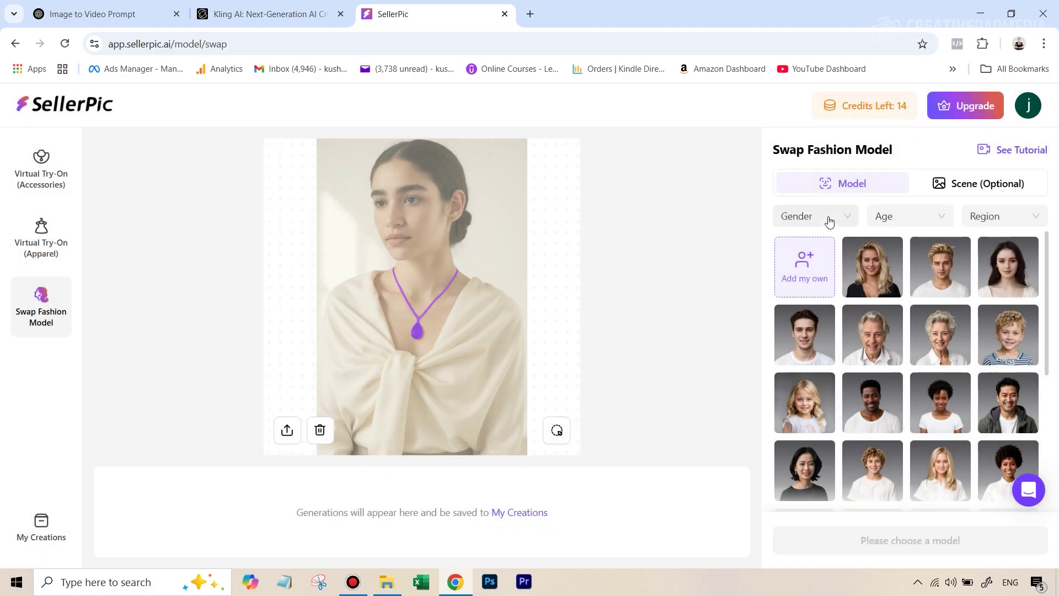
Filter the replacement models to Female, Youth and Latino.
{"action": "left_click", "coordinate": [835, 222]}
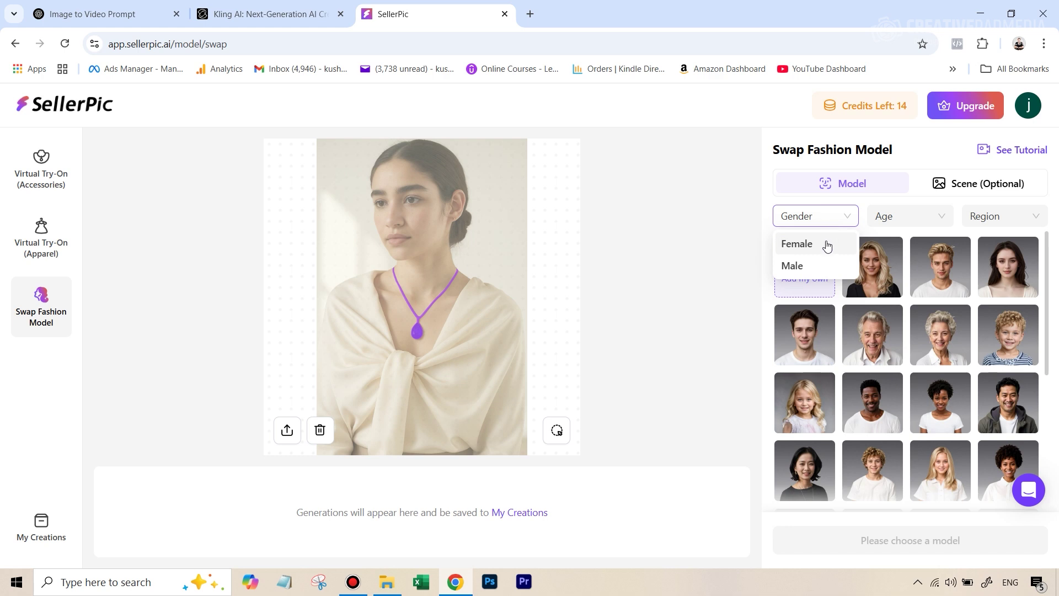
{"action": "left_click", "coordinate": [826, 246]}
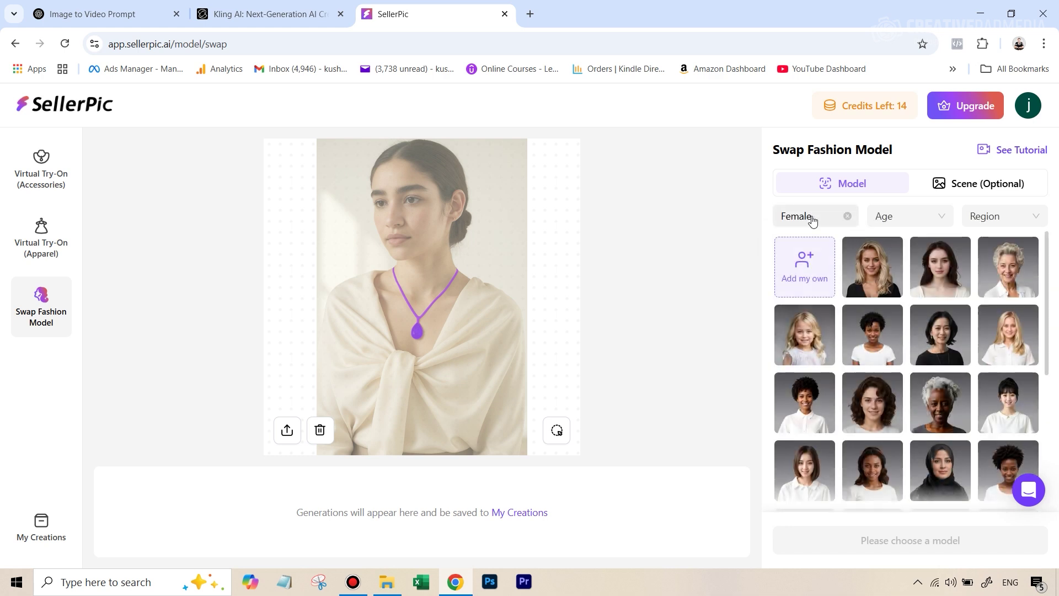
{"action": "left_click", "coordinate": [883, 217]}
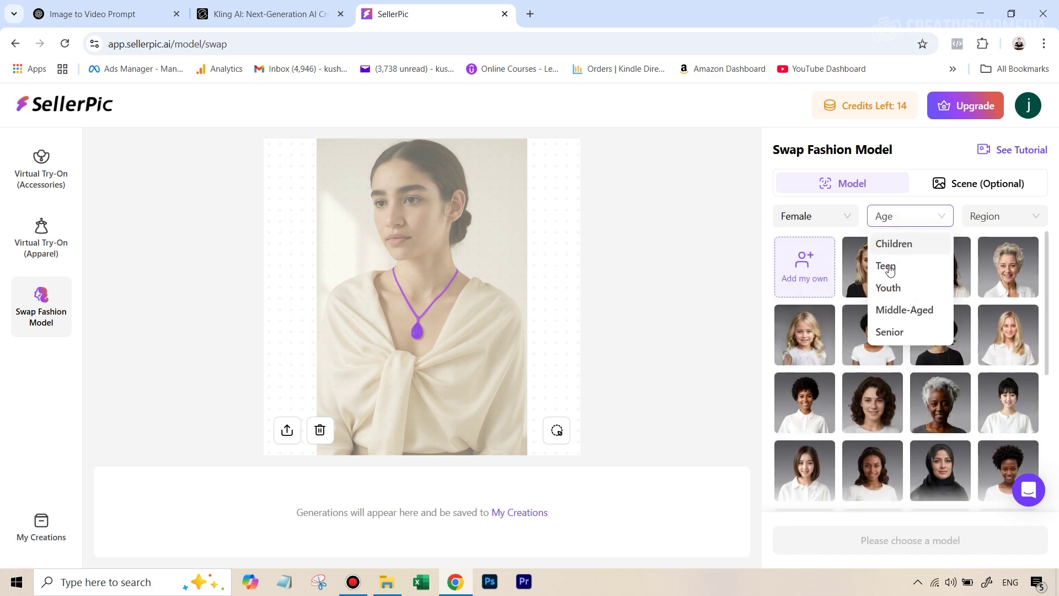
{"action": "left_click", "coordinate": [900, 296]}
{"action": "left_click", "coordinate": [1041, 215]}
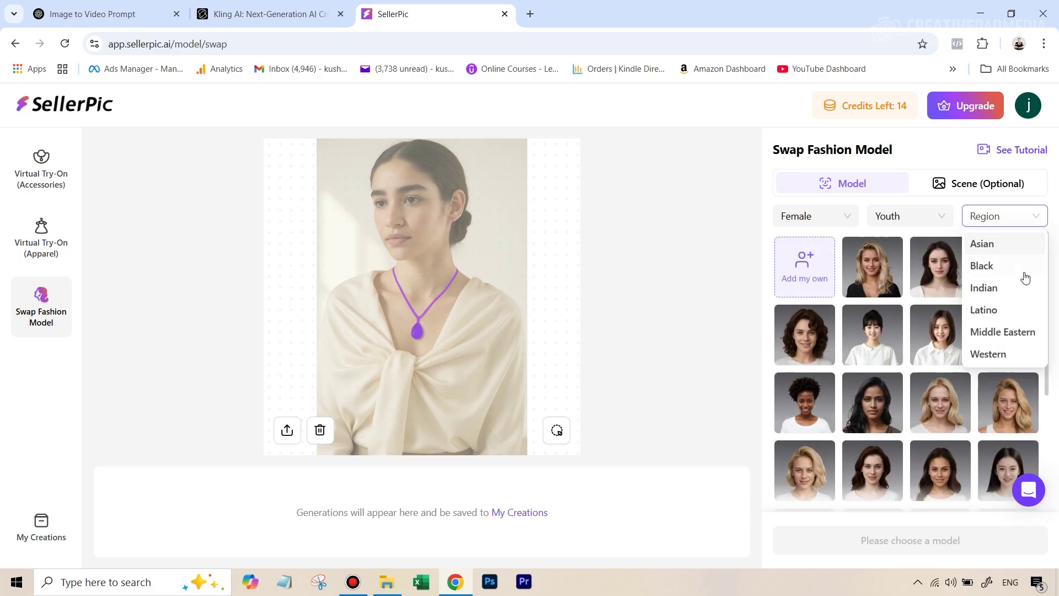
{"action": "left_click", "coordinate": [994, 312]}
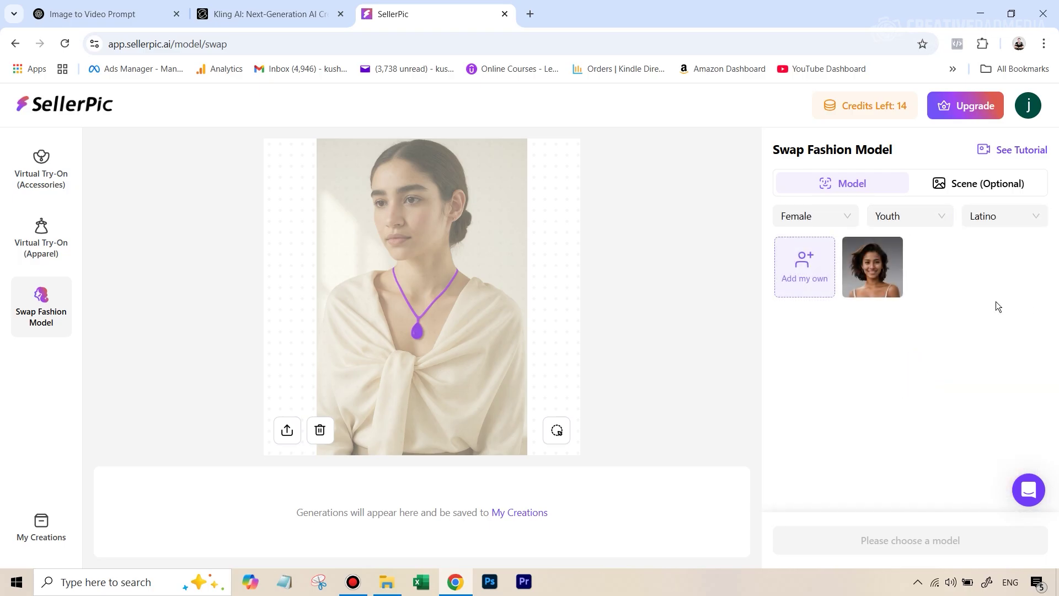
Pick the remaining Latino model and generate the swap for 4 credits.
{"action": "mouse_move", "coordinate": [883, 271]}
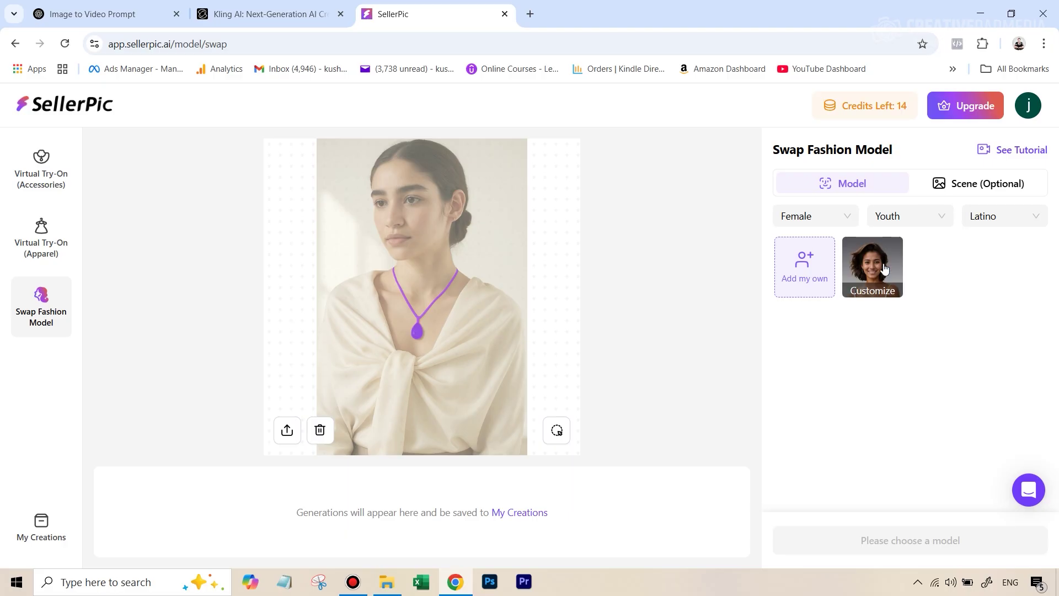
{"action": "left_click", "coordinate": [884, 269]}
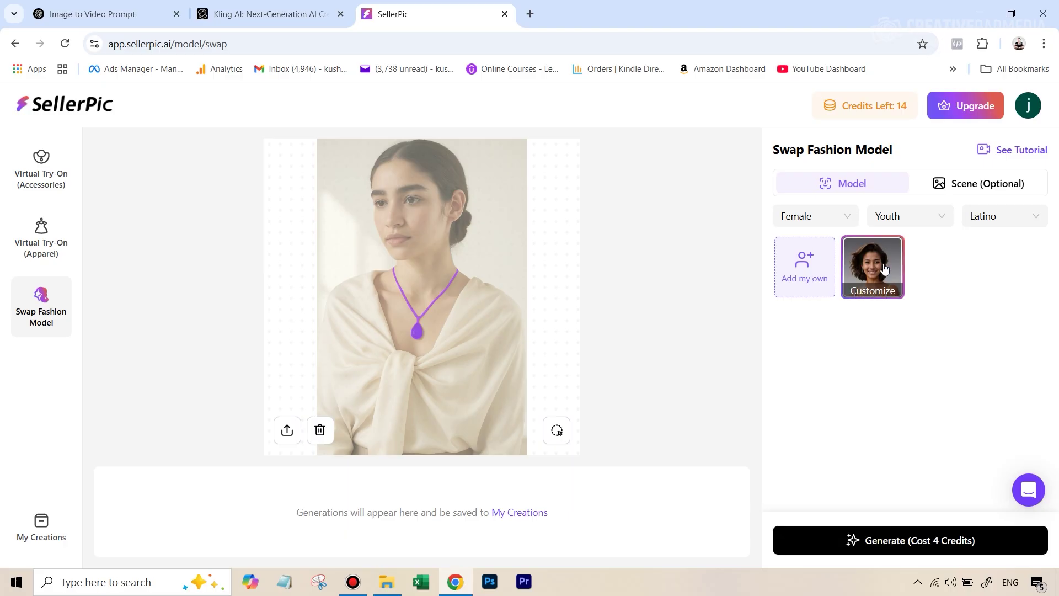
{"action": "left_click", "coordinate": [932, 552]}
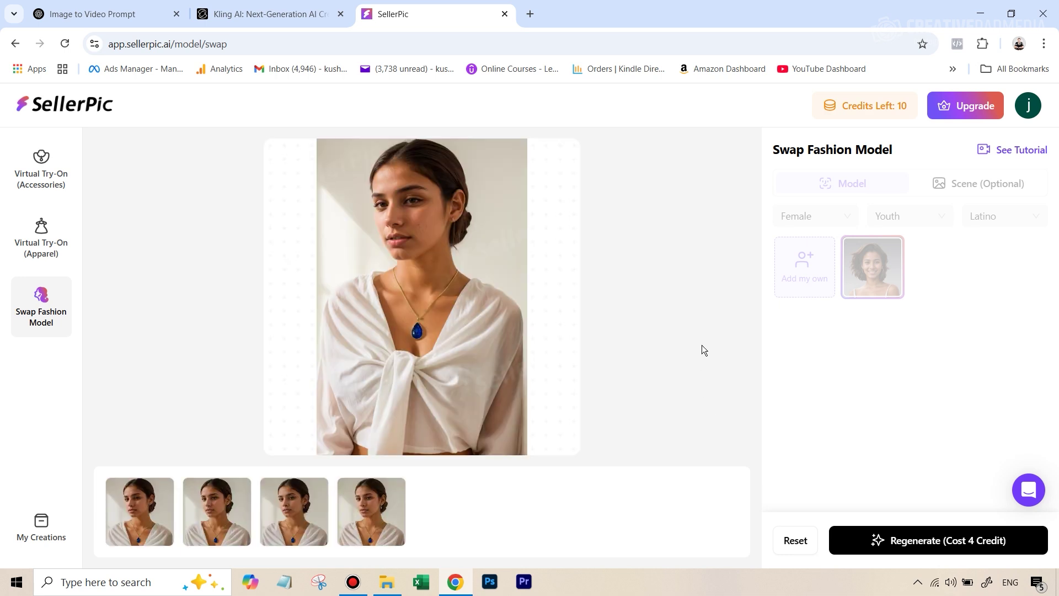
Look over the swapped-model results wearing the blue pendant necklace.
{"action": "mouse_move", "coordinate": [429, 225]}
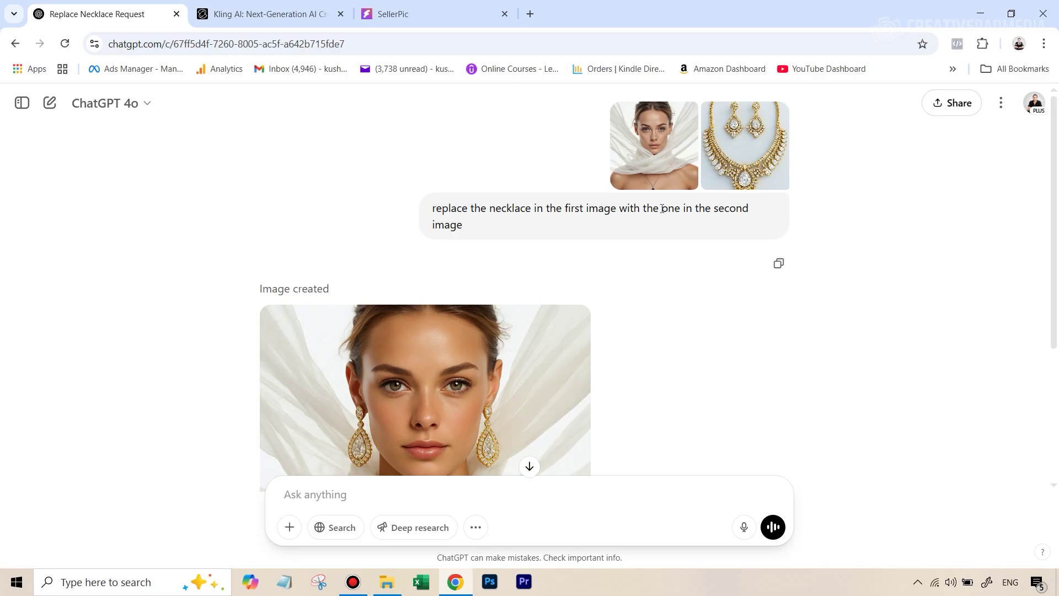
{"action": "scroll", "coordinate": [601, 265], "scroll_direction": "down", "scroll_amount": 1}
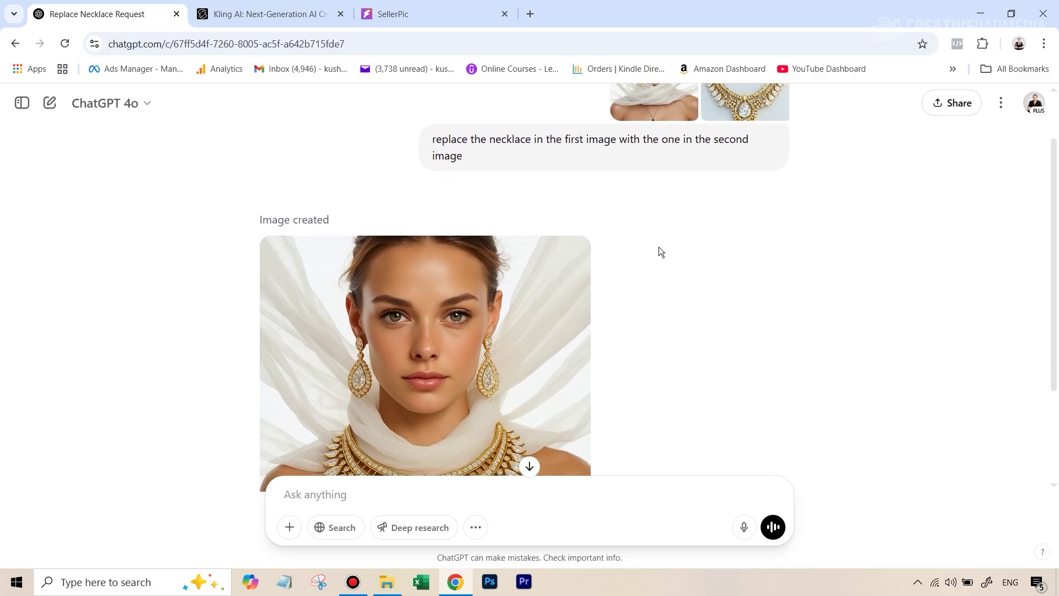
{"action": "scroll", "coordinate": [606, 168], "scroll_direction": "up", "scroll_amount": 1}
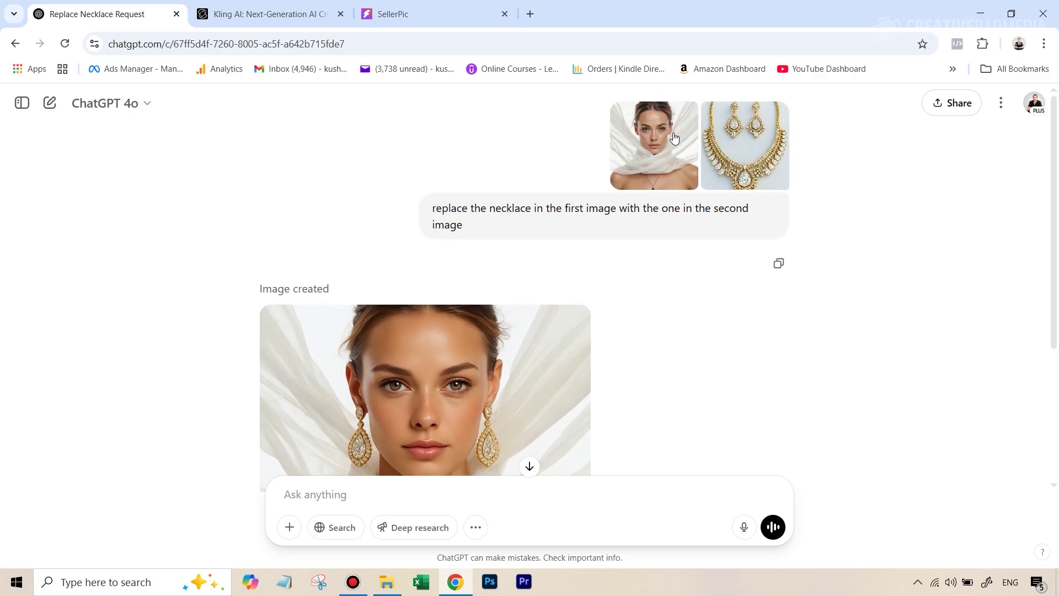
{"action": "scroll", "coordinate": [546, 372], "scroll_direction": "down", "scroll_amount": 2}
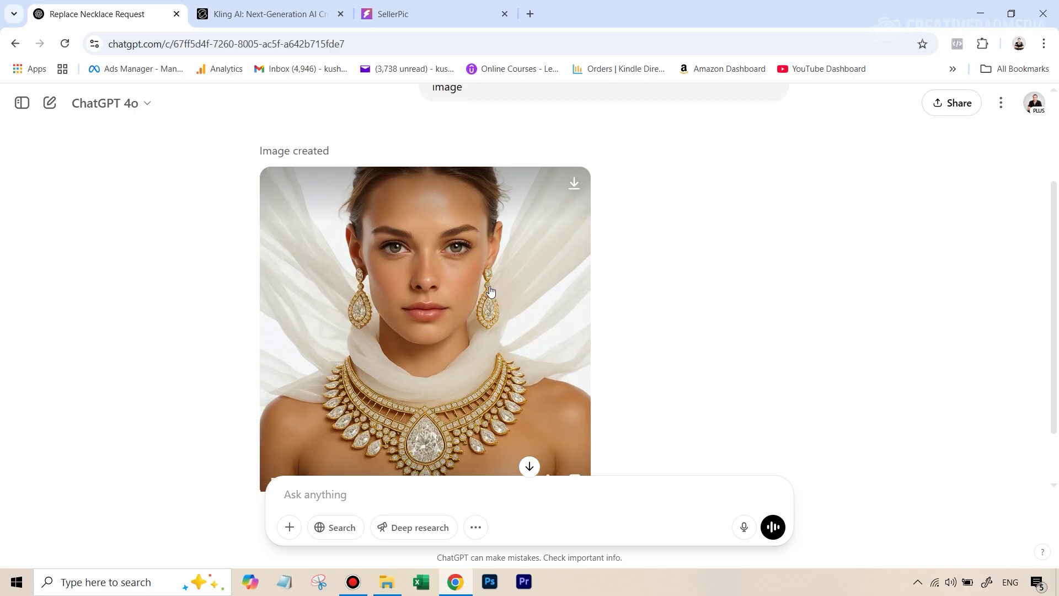
{"action": "scroll", "coordinate": [644, 394], "scroll_direction": "down", "scroll_amount": 1}
{"action": "scroll", "coordinate": [663, 395], "scroll_direction": "up", "scroll_amount": 1}
{"action": "scroll", "coordinate": [662, 395], "scroll_direction": "up", "scroll_amount": 2}
{"action": "left_click", "coordinate": [674, 154]}
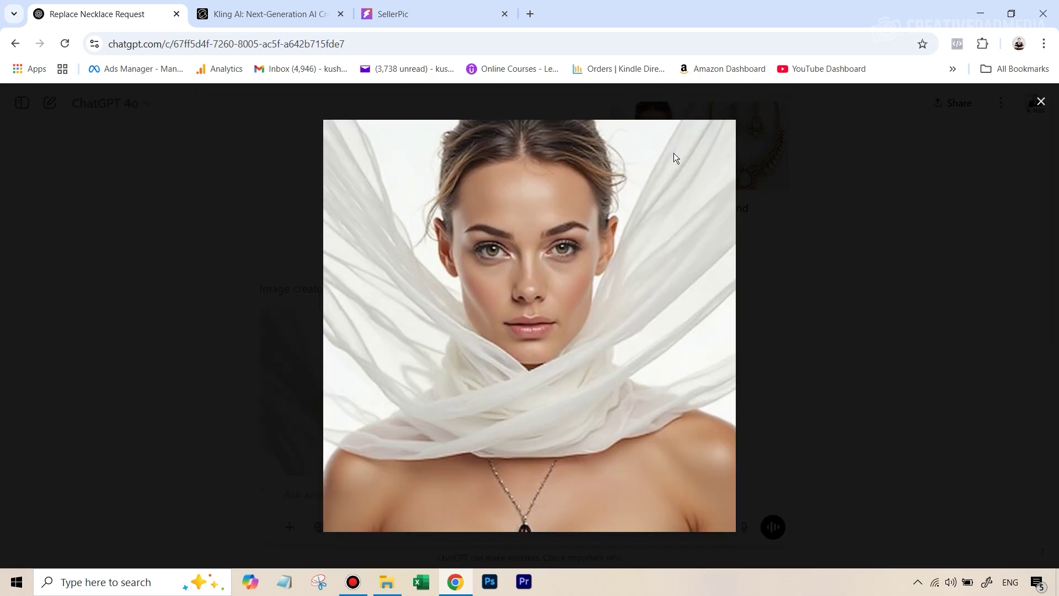
{"action": "left_click", "coordinate": [1040, 104]}
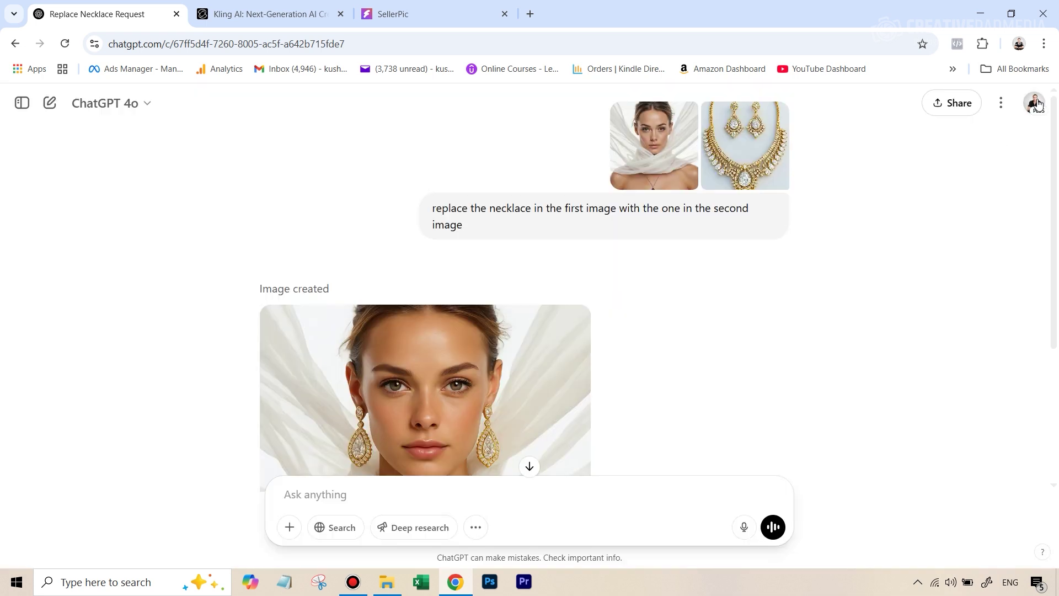
{"action": "scroll", "coordinate": [421, 433], "scroll_direction": "down", "scroll_amount": 1}
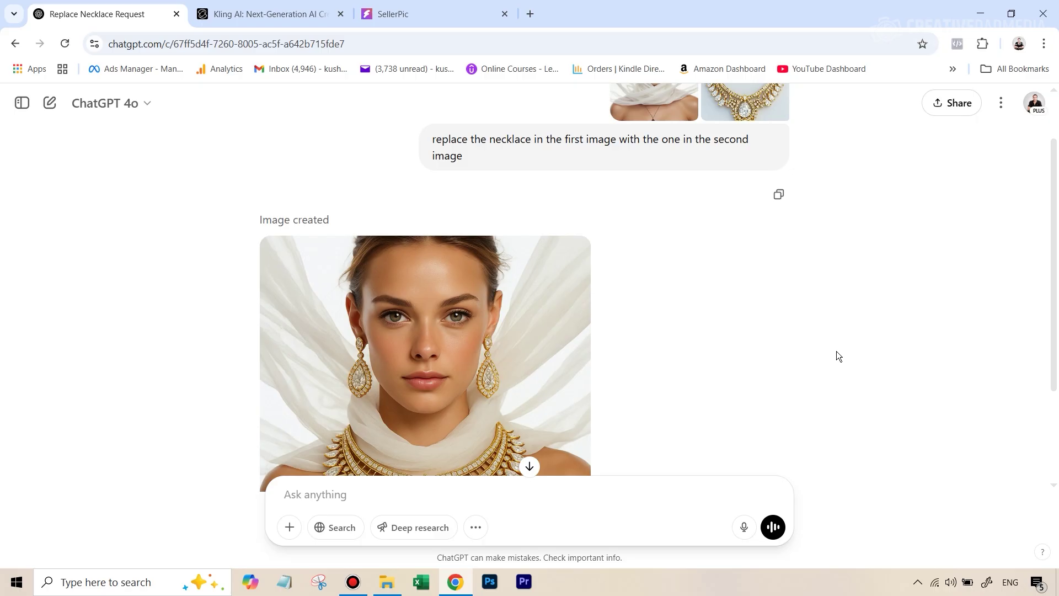
{"action": "scroll", "coordinate": [739, 321], "scroll_direction": "down", "scroll_amount": 2}
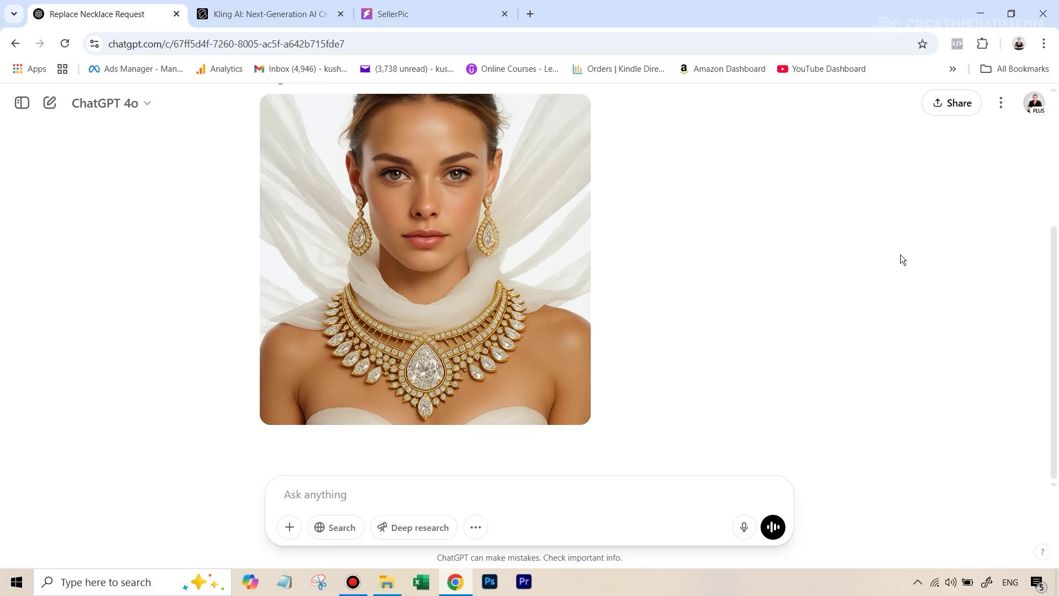
{"action": "scroll", "coordinate": [879, 261], "scroll_direction": "up", "scroll_amount": 4}
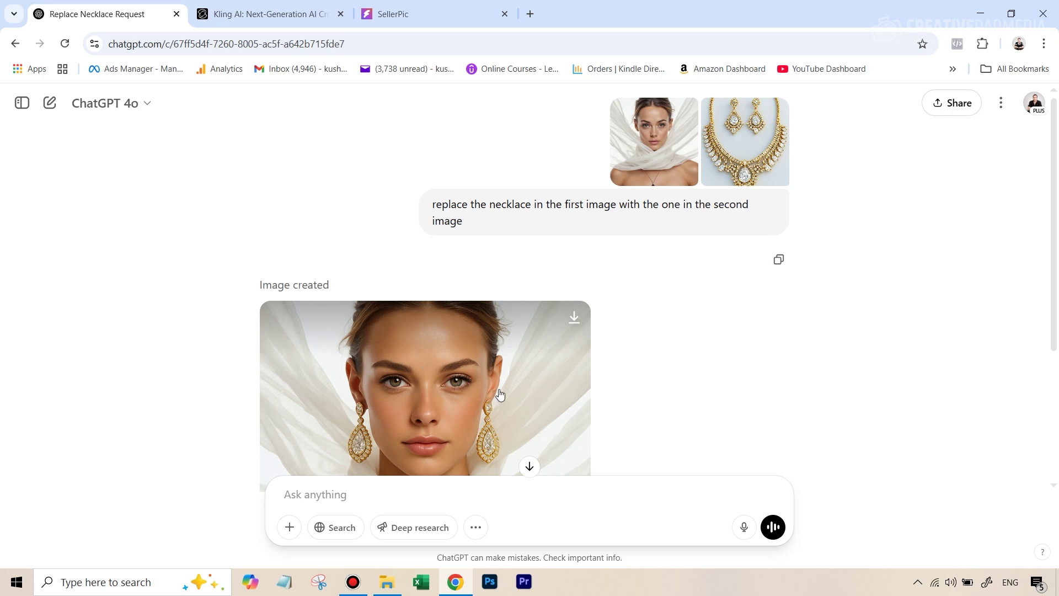
{"action": "scroll", "coordinate": [479, 315], "scroll_direction": "down", "scroll_amount": 1}
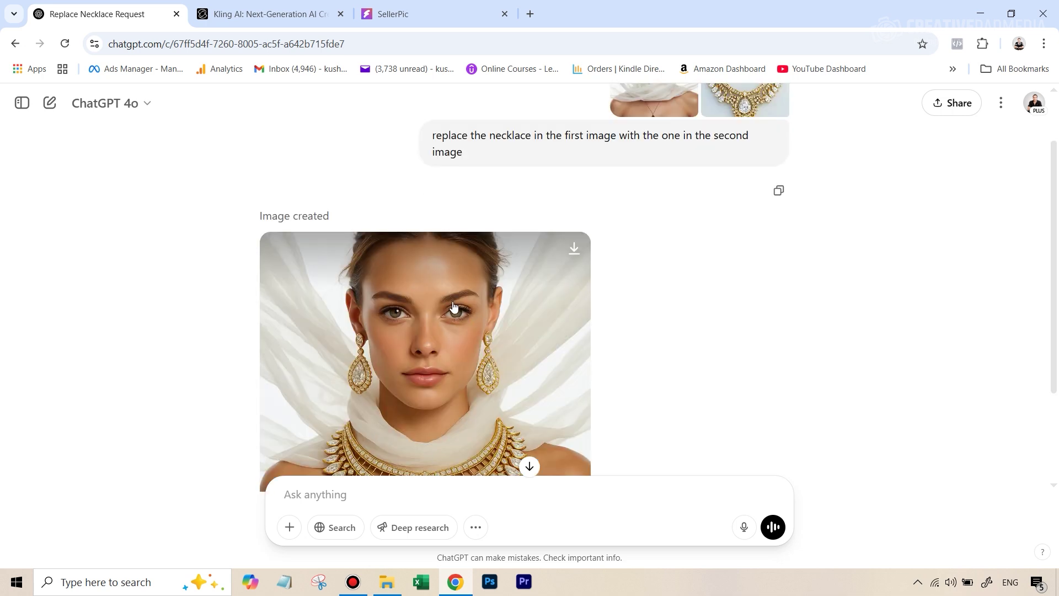
{"action": "scroll", "coordinate": [463, 314], "scroll_direction": "down", "scroll_amount": 1}
{"action": "scroll", "coordinate": [463, 313], "scroll_direction": "down", "scroll_amount": 2}
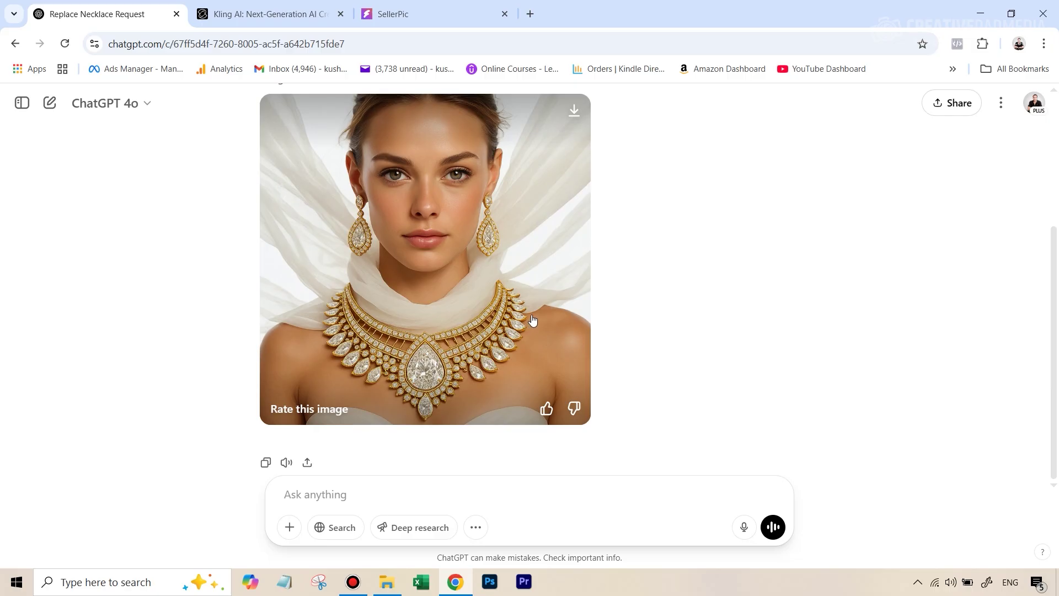
{"action": "scroll", "coordinate": [774, 352], "scroll_direction": "up", "scroll_amount": 3}
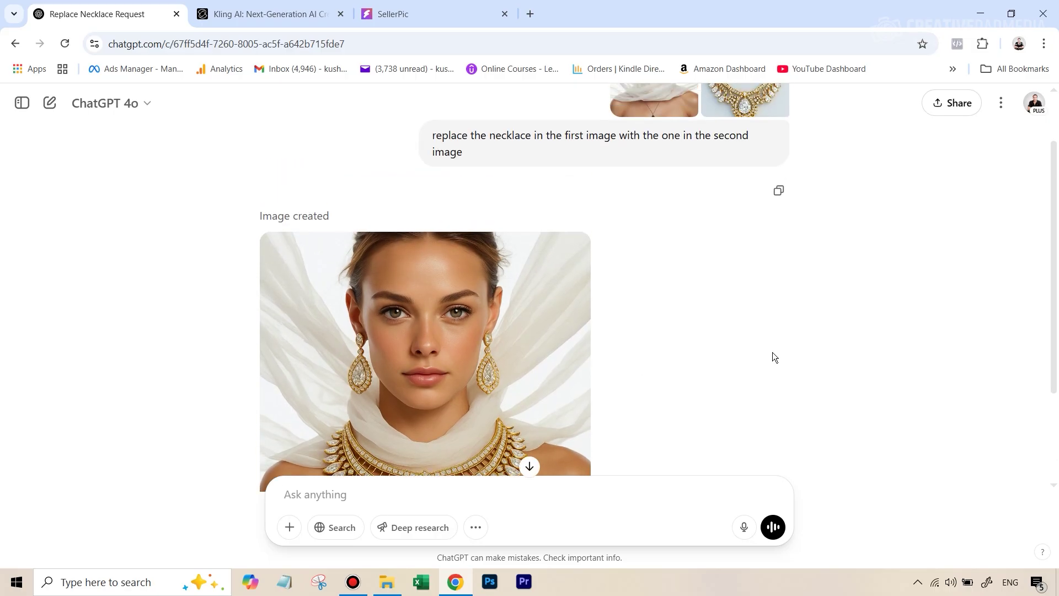
{"action": "scroll", "coordinate": [773, 356], "scroll_direction": "up", "scroll_amount": 2}
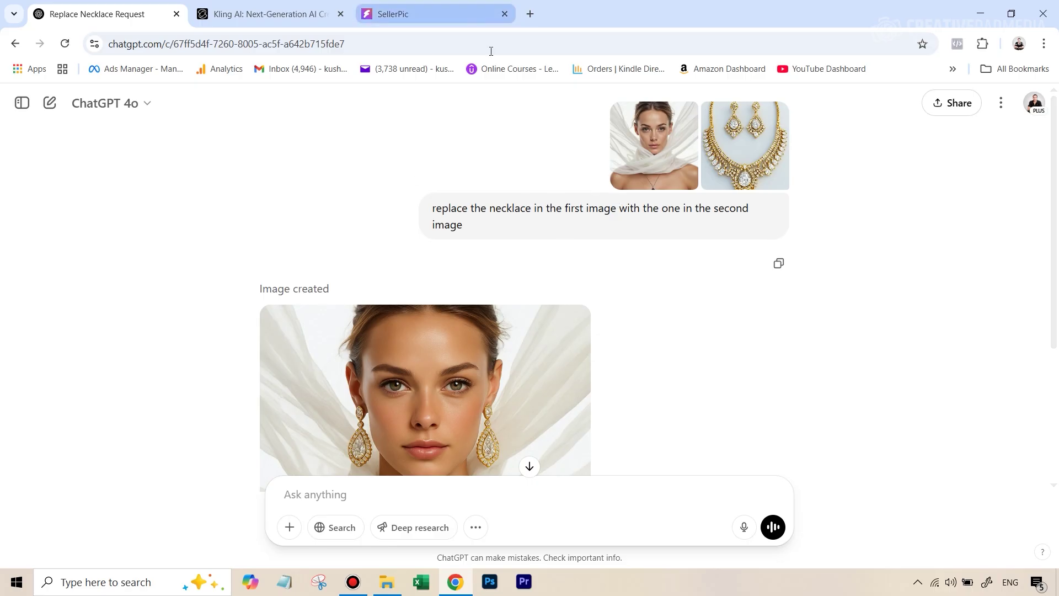
{"action": "left_click", "coordinate": [661, 153]}
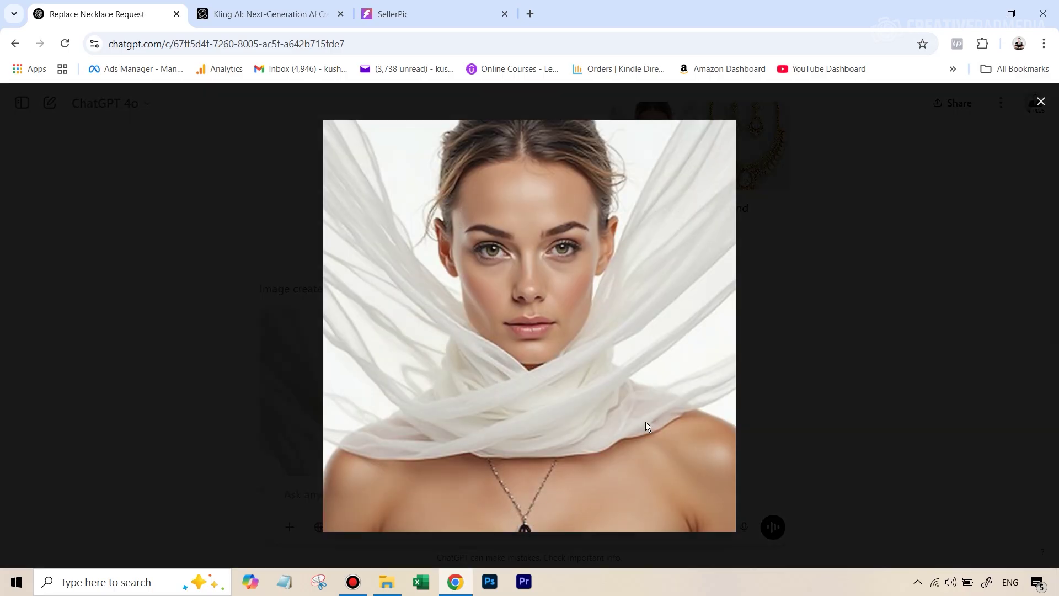
{"action": "left_click", "coordinate": [1042, 102]}
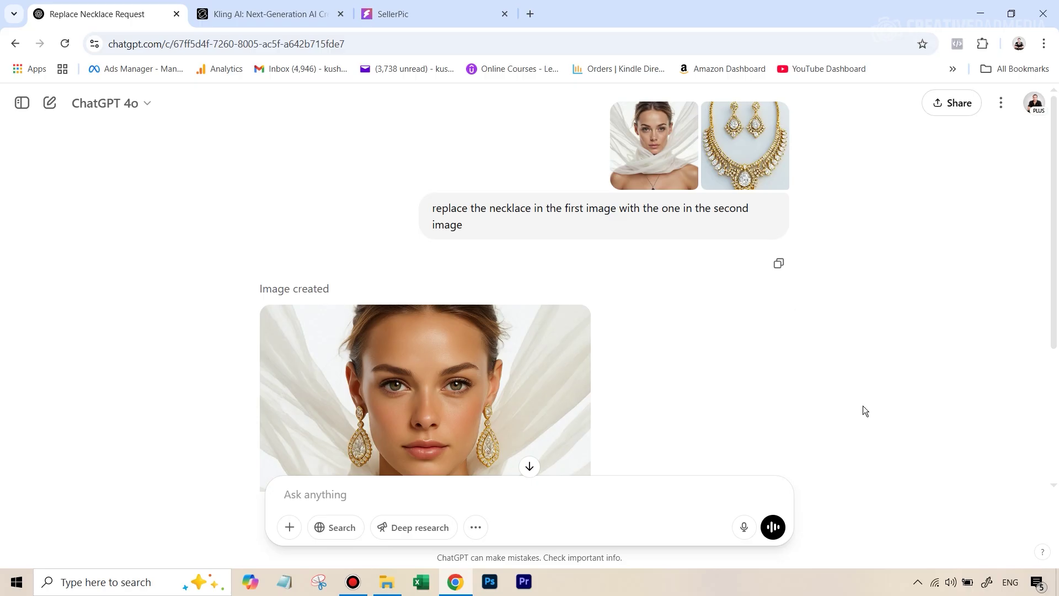
Compare the Kling AI generated video with the SellerPic swap results.
{"action": "left_click", "coordinate": [462, 11]}
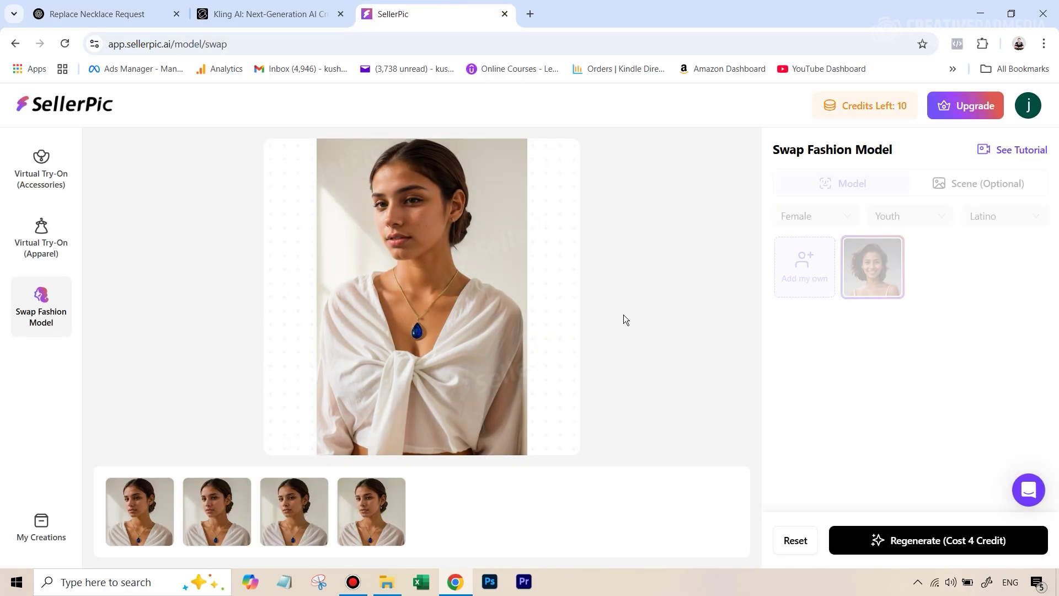
{"action": "left_click", "coordinate": [271, 12]}
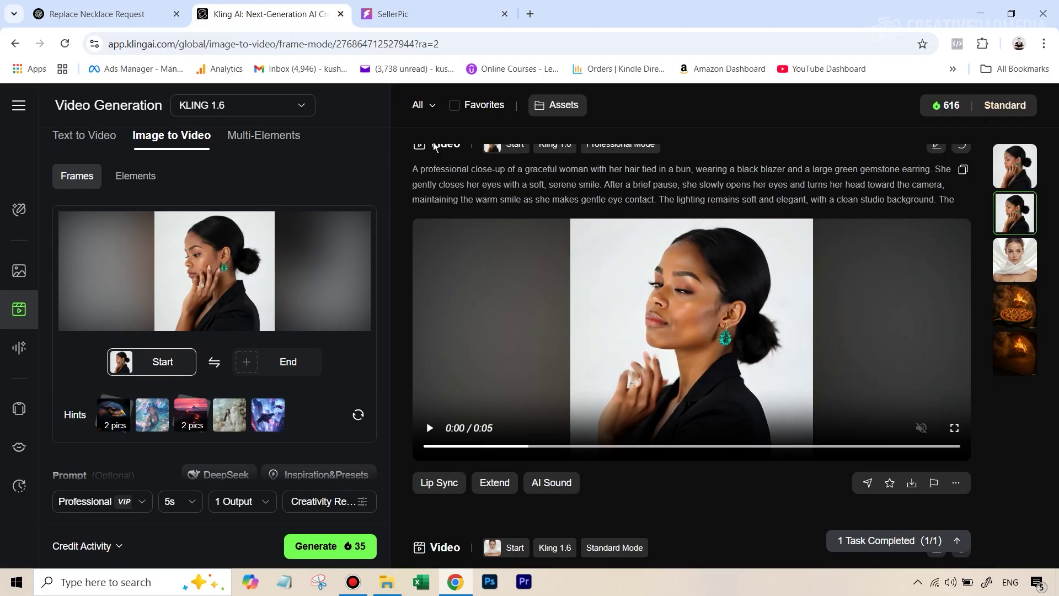
{"action": "left_click", "coordinate": [409, 13]}
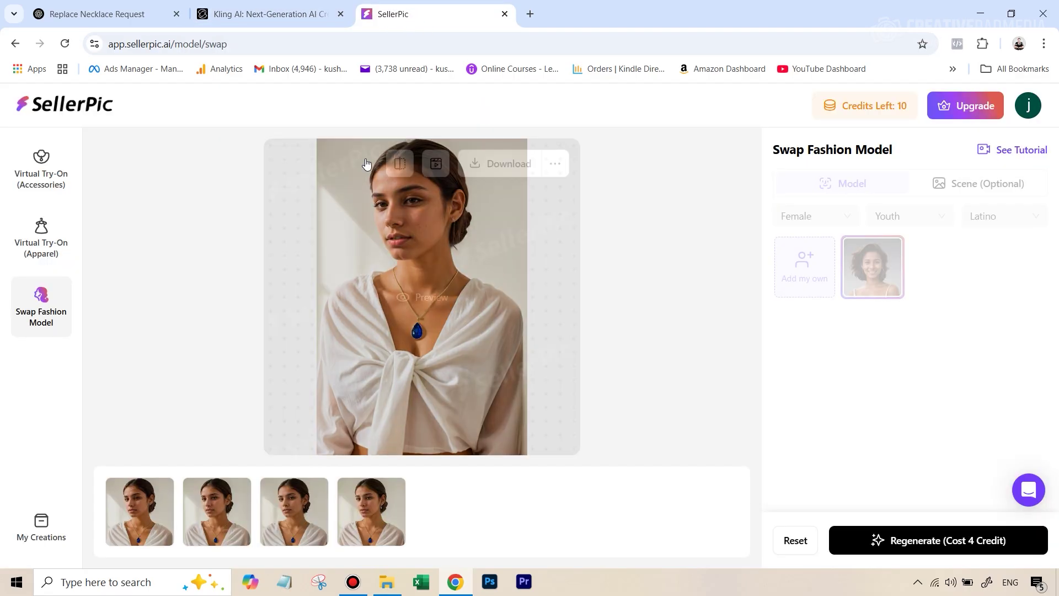
From the SellerPic home page, open Image to Video and load the black-blazer emerald-earring photo.
{"action": "mouse_move", "coordinate": [479, 203]}
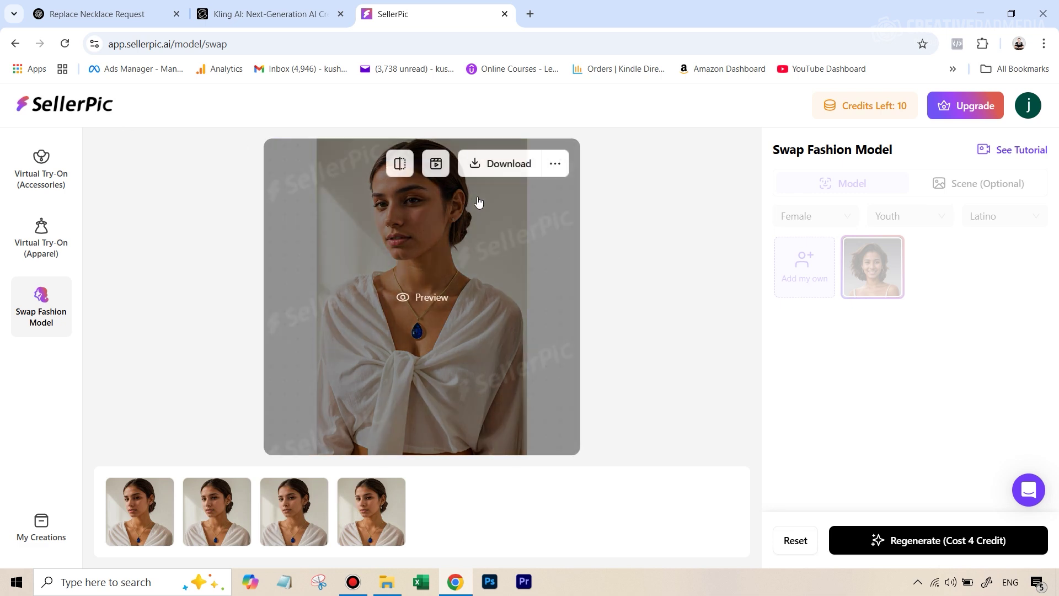
{"action": "left_click", "coordinate": [93, 103]}
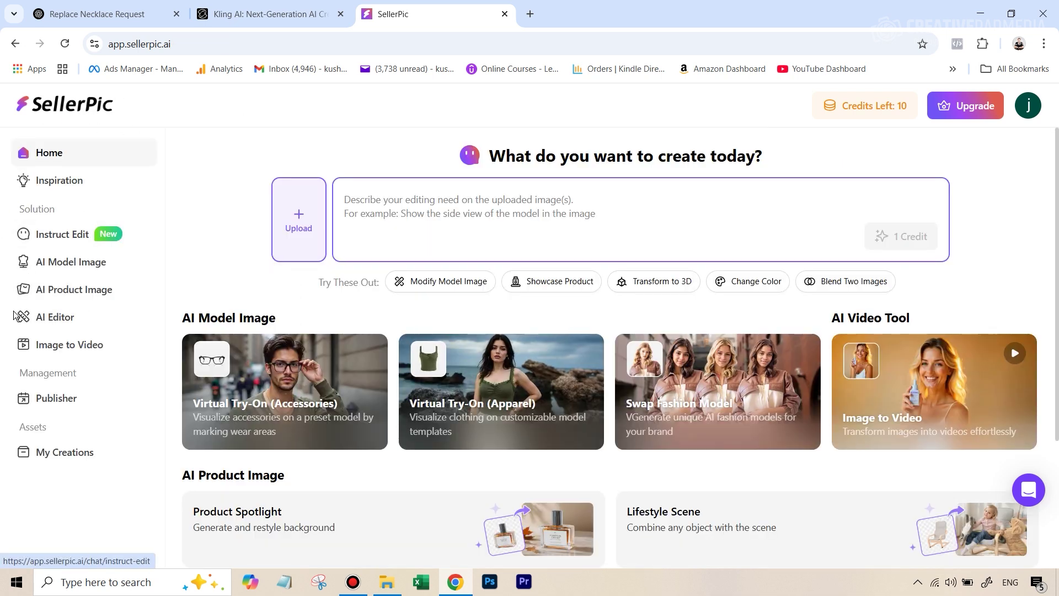
{"action": "left_click", "coordinate": [64, 348]}
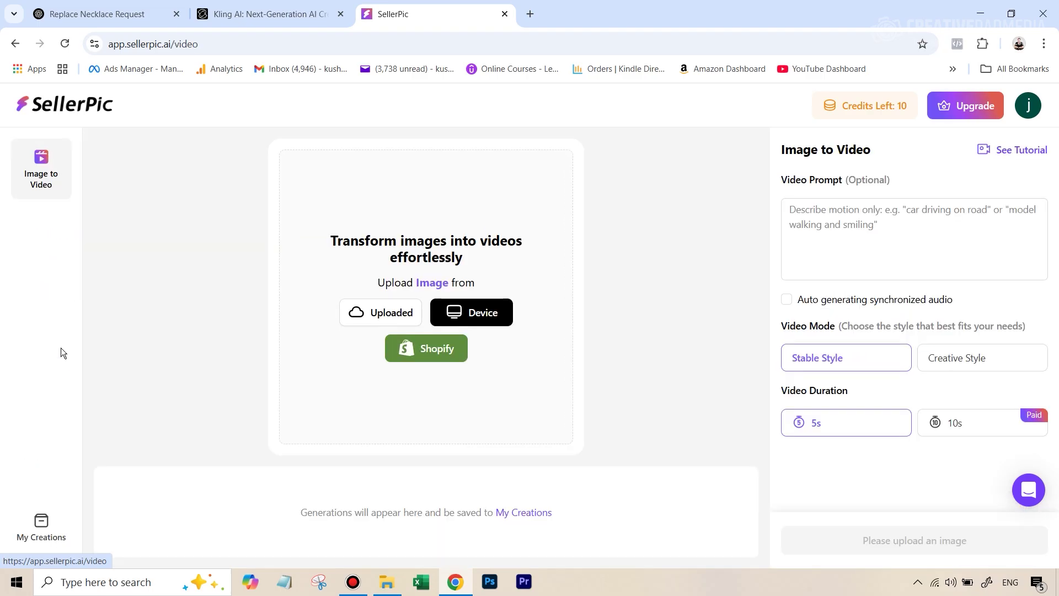
{"action": "left_click", "coordinate": [400, 318]}
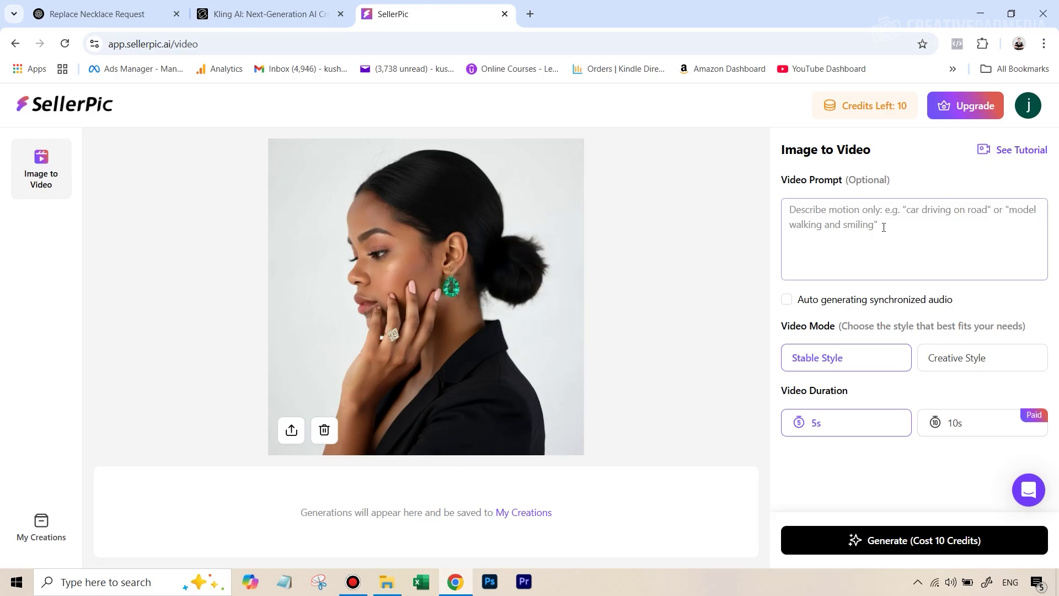
Select the prompt paragraph in the ChatGPT 'Image to Video Prompt' chat and bring up its copy menu.
{"action": "key", "text": "ctrl+1"}
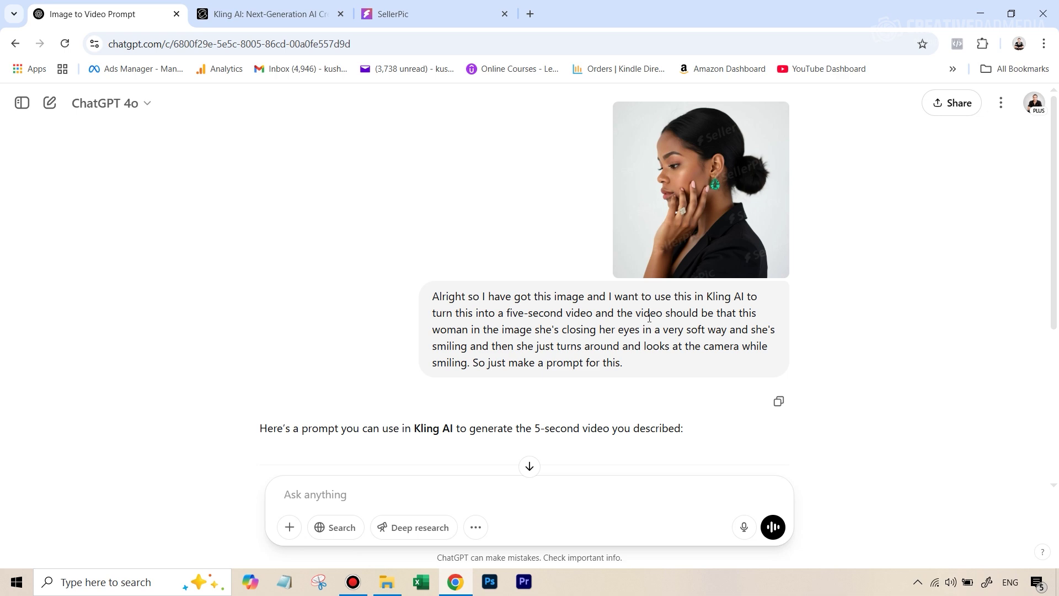
{"action": "scroll", "coordinate": [580, 344], "scroll_direction": "down", "scroll_amount": 5}
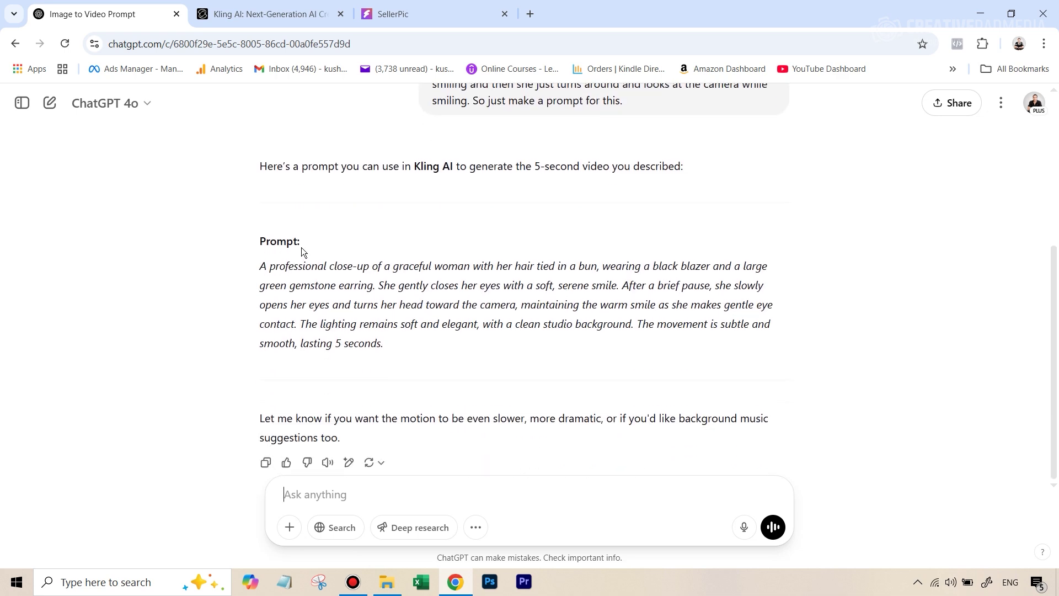
{"action": "left_click_drag", "start_coordinate": [263, 266], "coordinate": [397, 339]}
{"action": "right_click", "coordinate": [413, 270]}
Paste the copied motion prompt as the Video Prompt and generate a 5s Stable Style video for 10 credits.
{"action": "left_click", "coordinate": [438, 282]}
{"action": "left_click", "coordinate": [452, 18]}
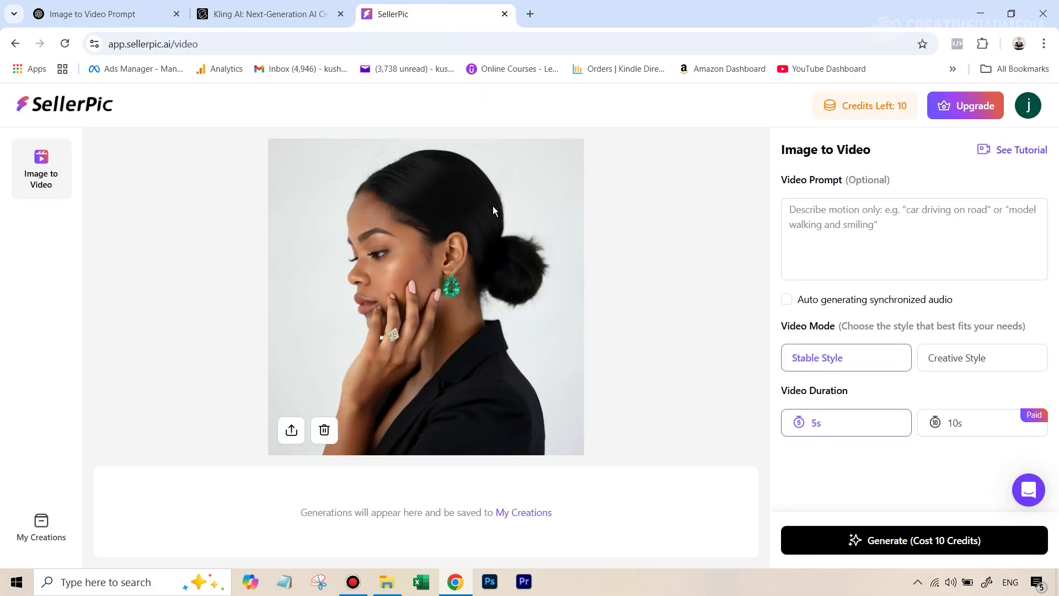
{"action": "left_click", "coordinate": [819, 252]}
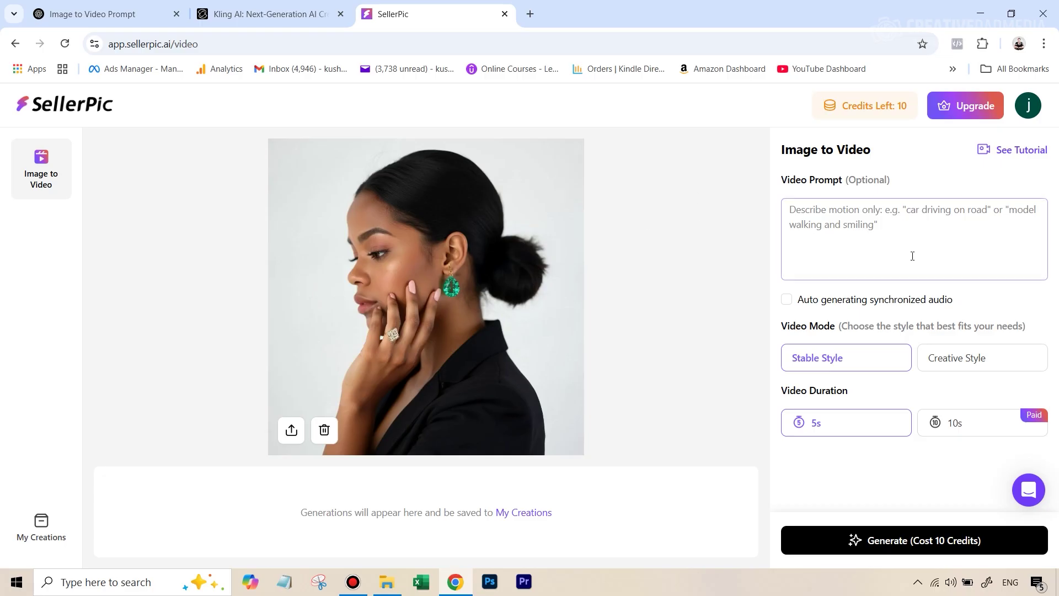
{"action": "left_click", "coordinate": [832, 215]}
{"action": "key", "text": "ctrl+v"}
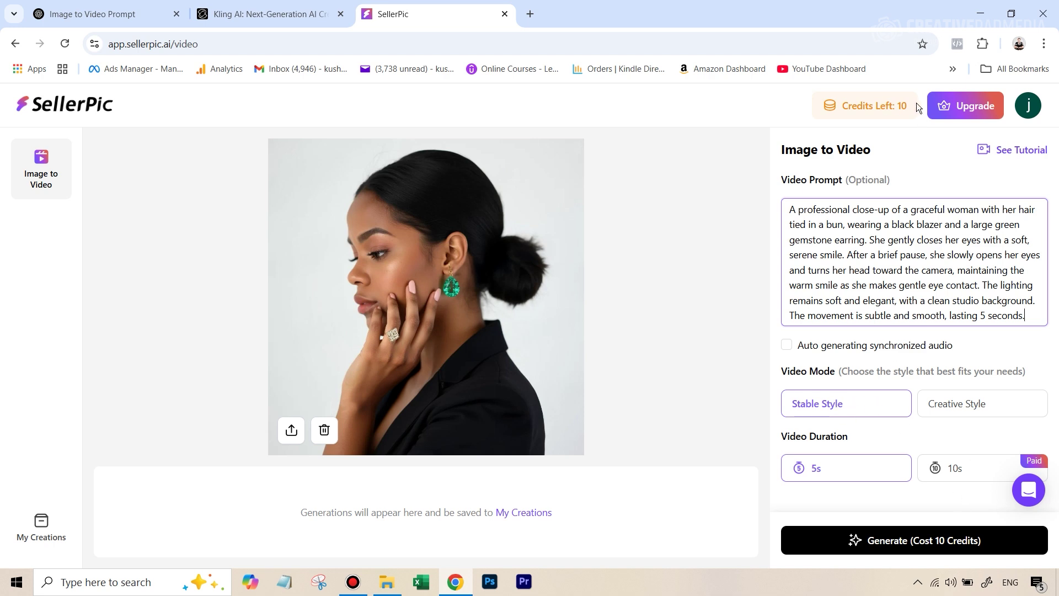
{"action": "left_click", "coordinate": [904, 540]}
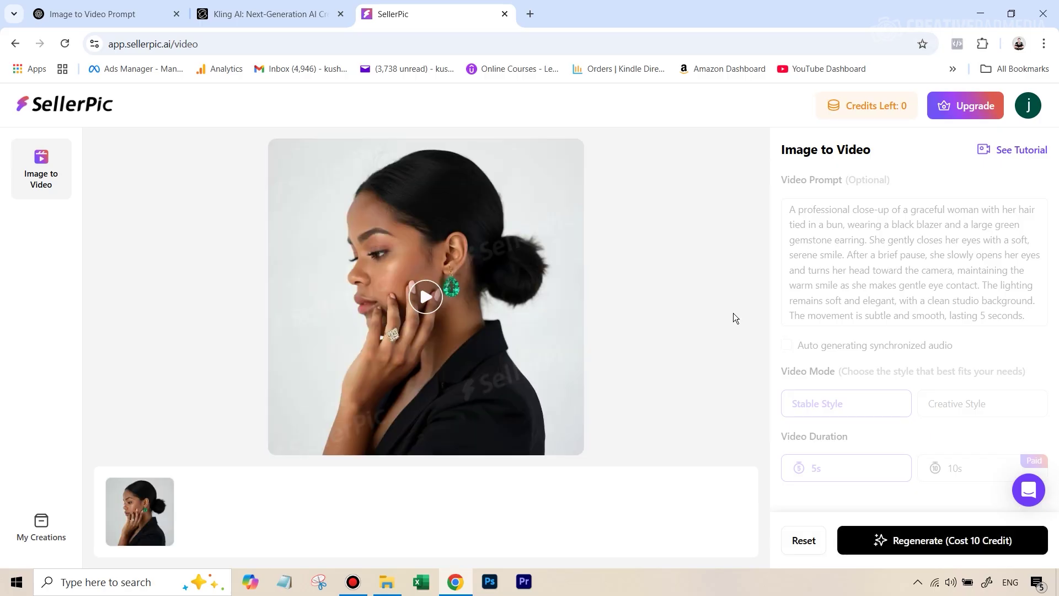
{"action": "left_click", "coordinate": [437, 301]}
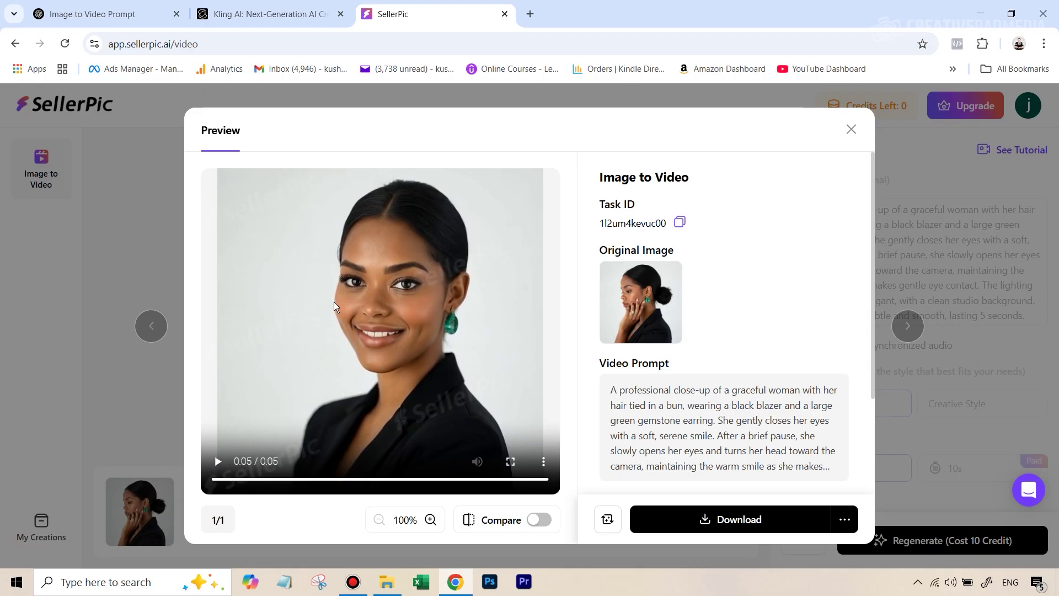
{"action": "left_click", "coordinate": [217, 464]}
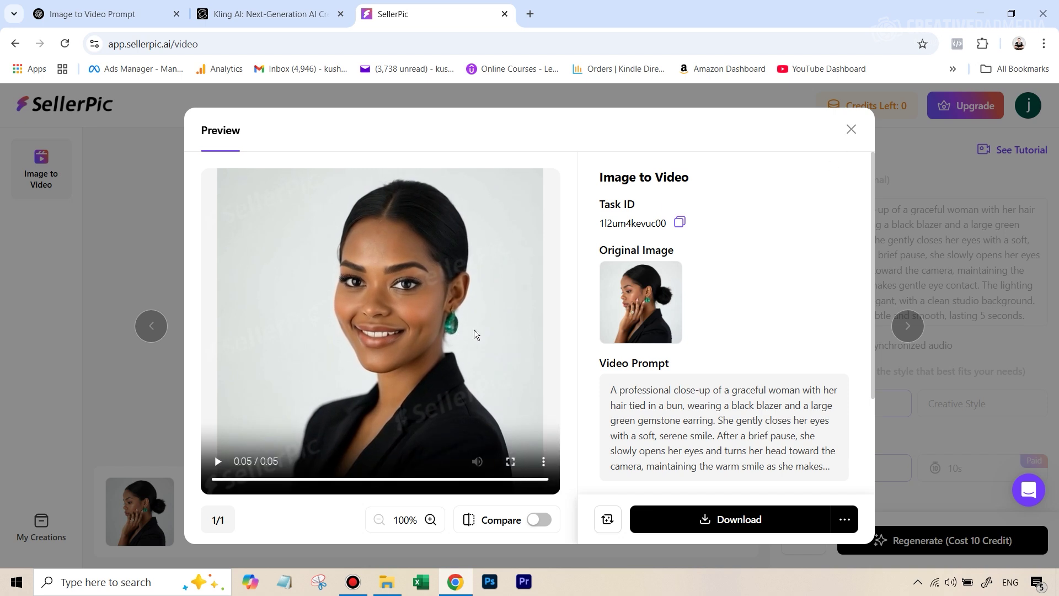
{"action": "left_click", "coordinate": [853, 134]}
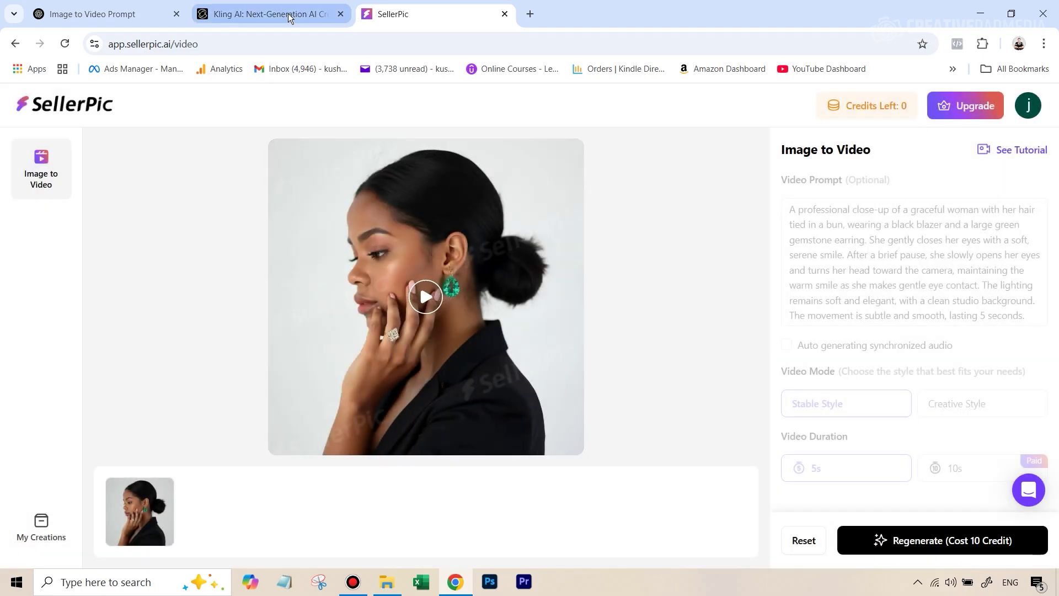
Return to Kling AI's image-to-video page and keep the Kling 1.6 generation mode on Professional.
{"action": "left_click", "coordinate": [287, 13]}
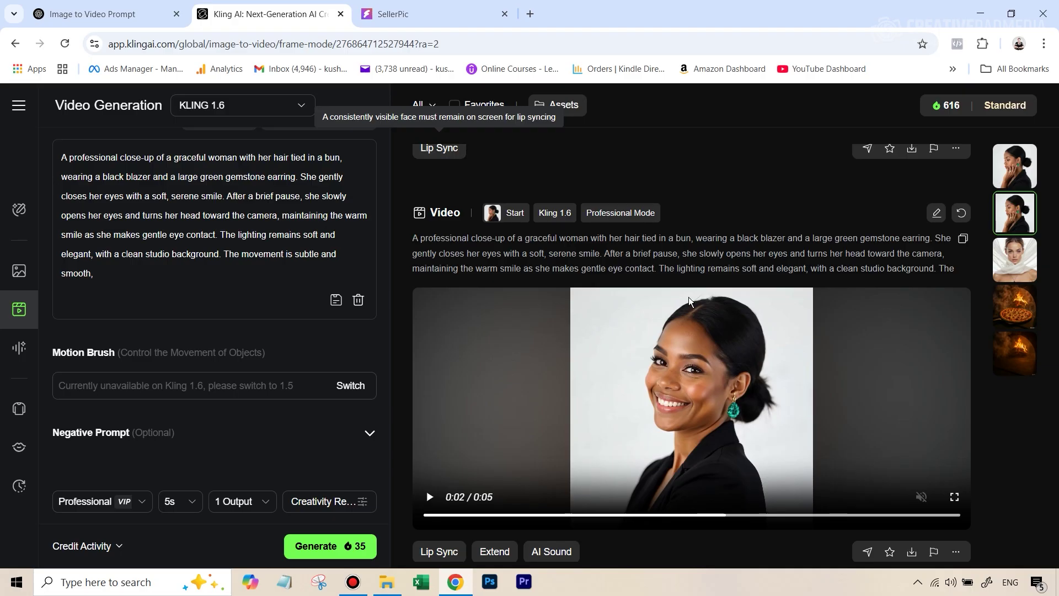
{"action": "mouse_move", "coordinate": [701, 378]}
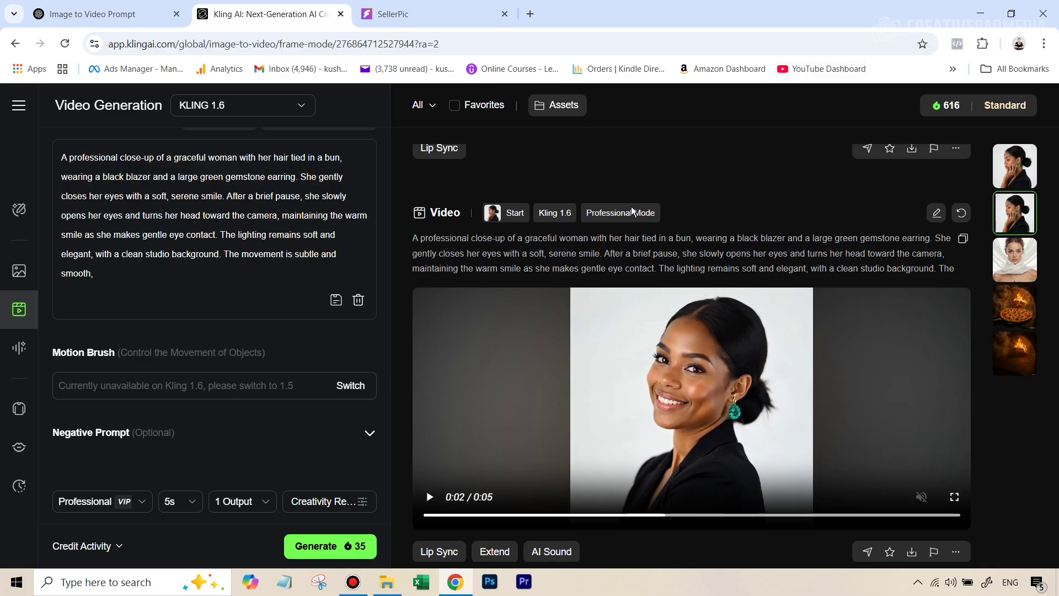
{"action": "scroll", "coordinate": [320, 139], "scroll_direction": "up", "scroll_amount": 3}
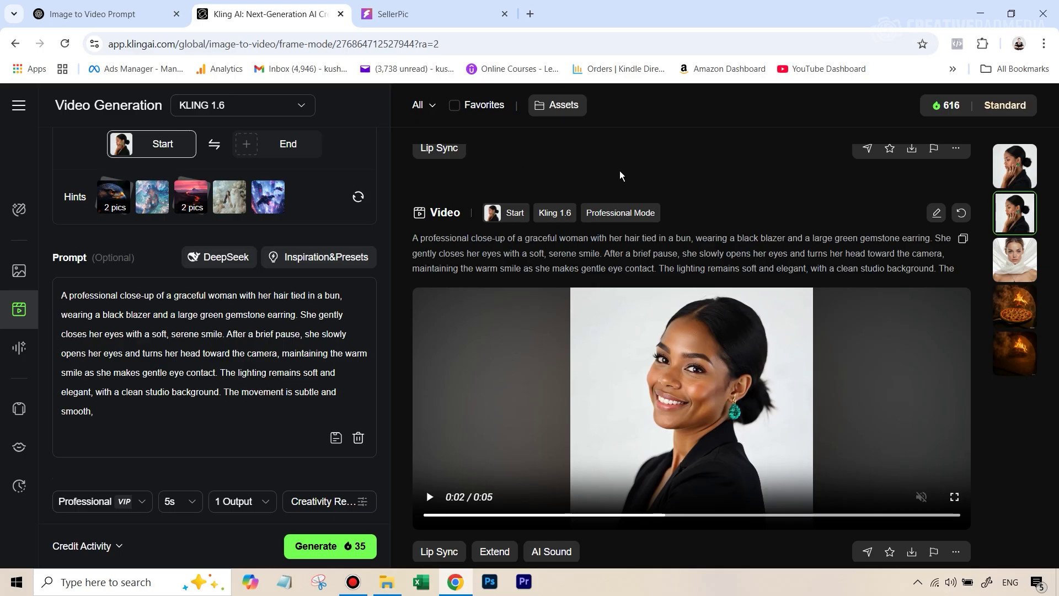
{"action": "scroll", "coordinate": [927, 158], "scroll_direction": "up", "scroll_amount": 1}
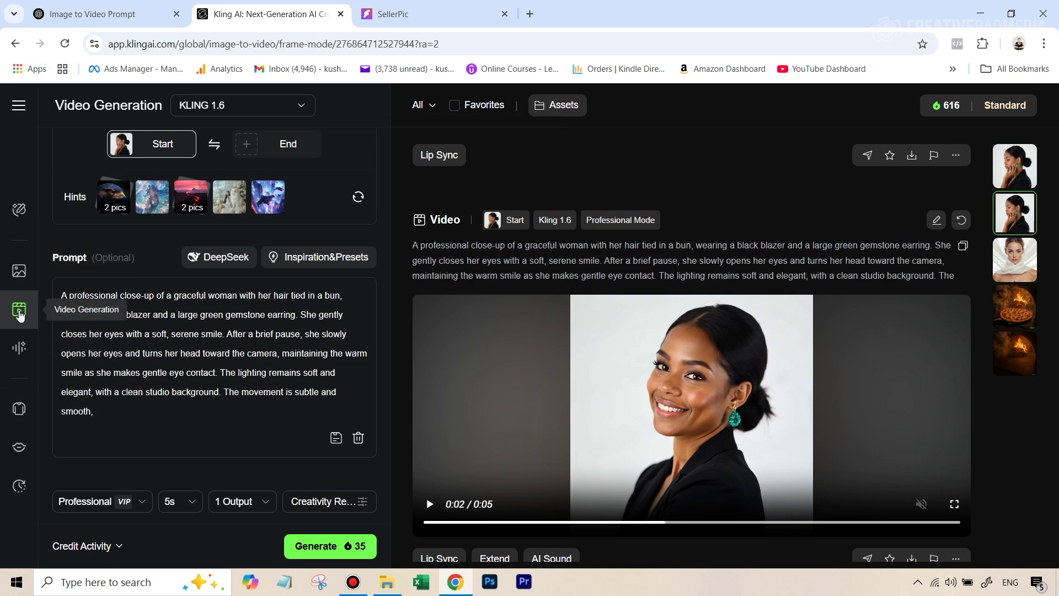
{"action": "scroll", "coordinate": [266, 261], "scroll_direction": "up", "scroll_amount": 4}
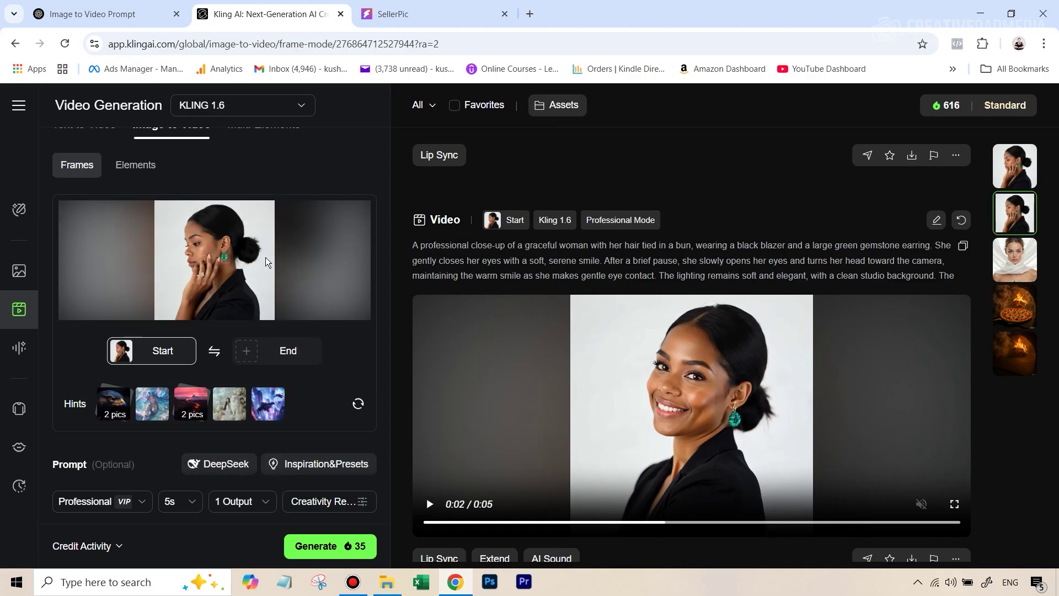
{"action": "scroll", "coordinate": [266, 262], "scroll_direction": "up", "scroll_amount": 1}
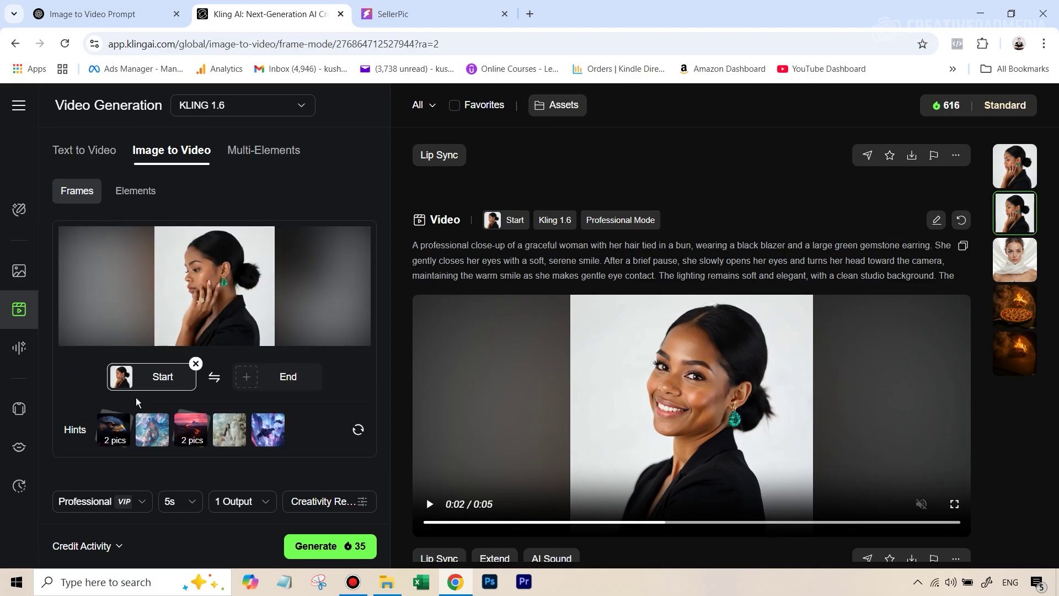
{"action": "scroll", "coordinate": [188, 414], "scroll_direction": "down", "scroll_amount": 2}
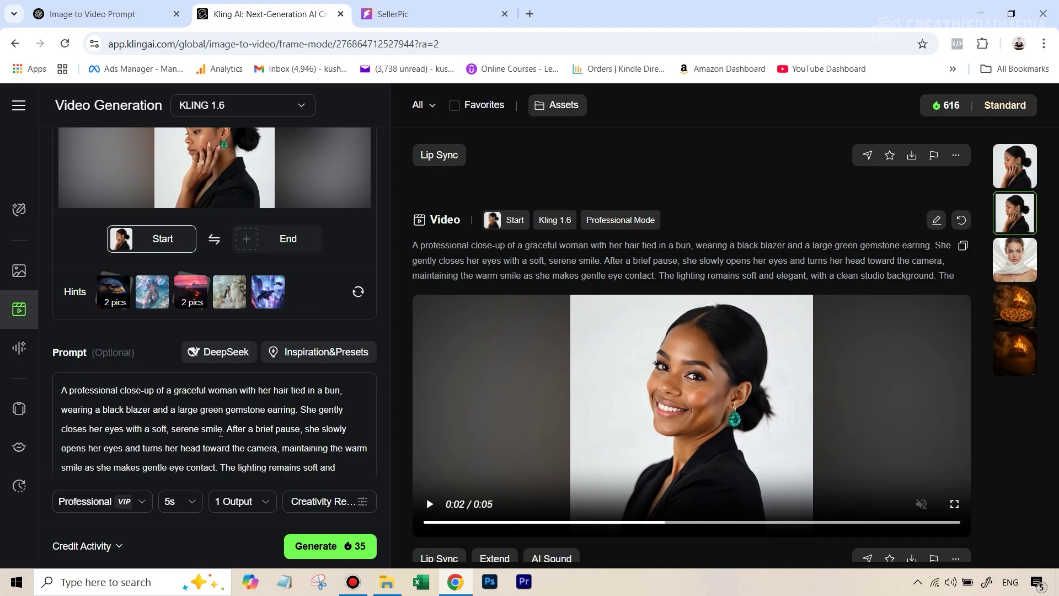
{"action": "scroll", "coordinate": [216, 428], "scroll_direction": "down", "scroll_amount": 4}
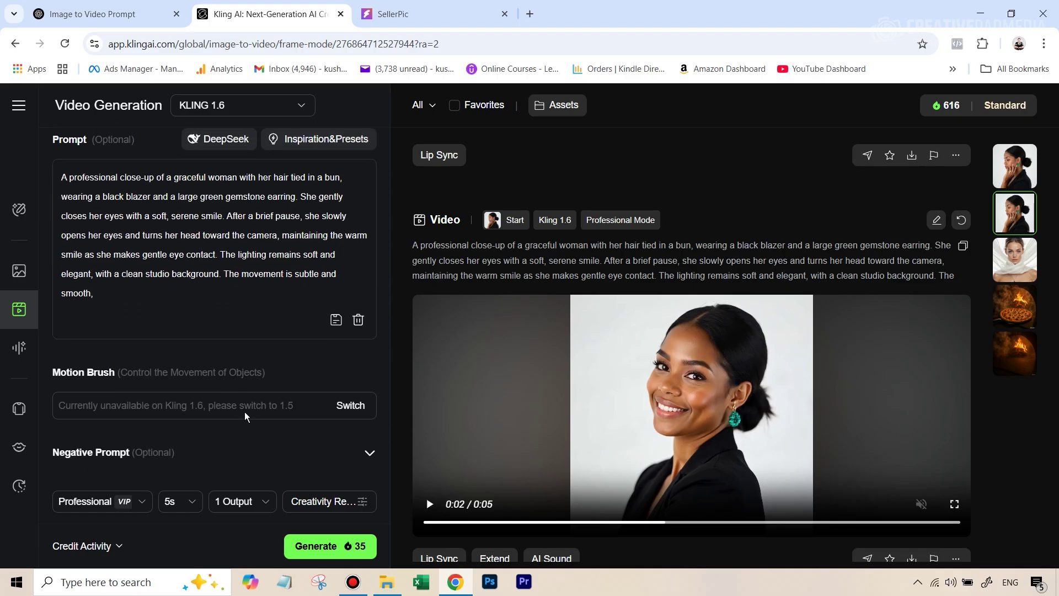
{"action": "scroll", "coordinate": [243, 411], "scroll_direction": "down", "scroll_amount": 1}
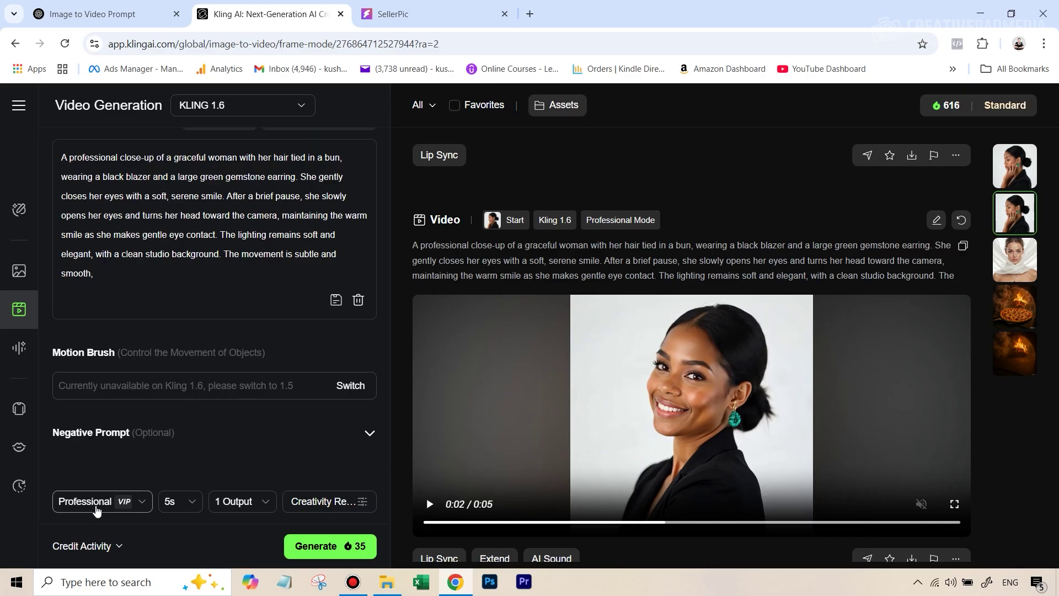
{"action": "left_click", "coordinate": [99, 502]}
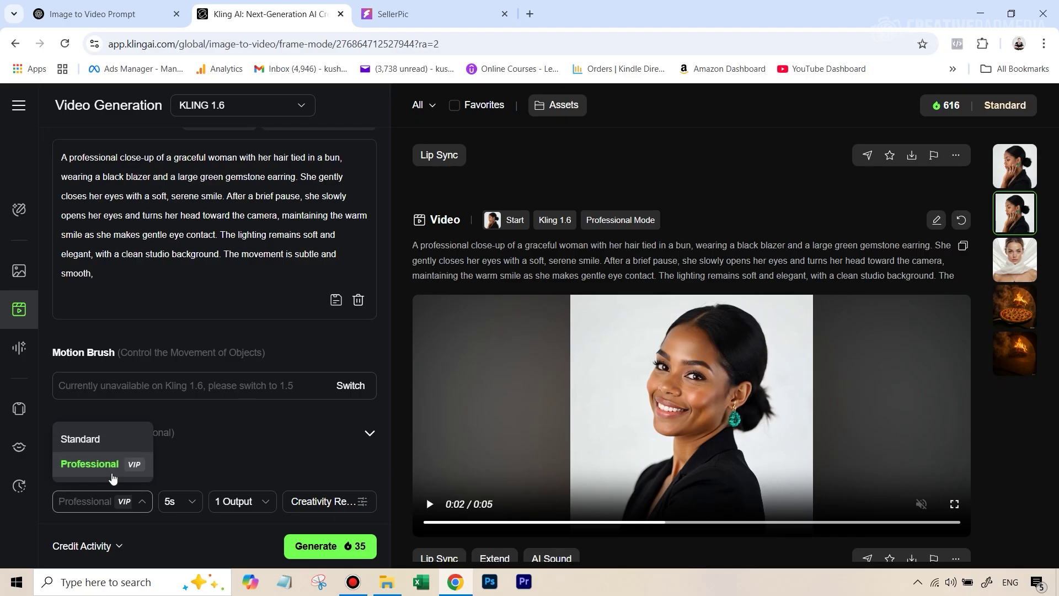
{"action": "left_click", "coordinate": [208, 419]}
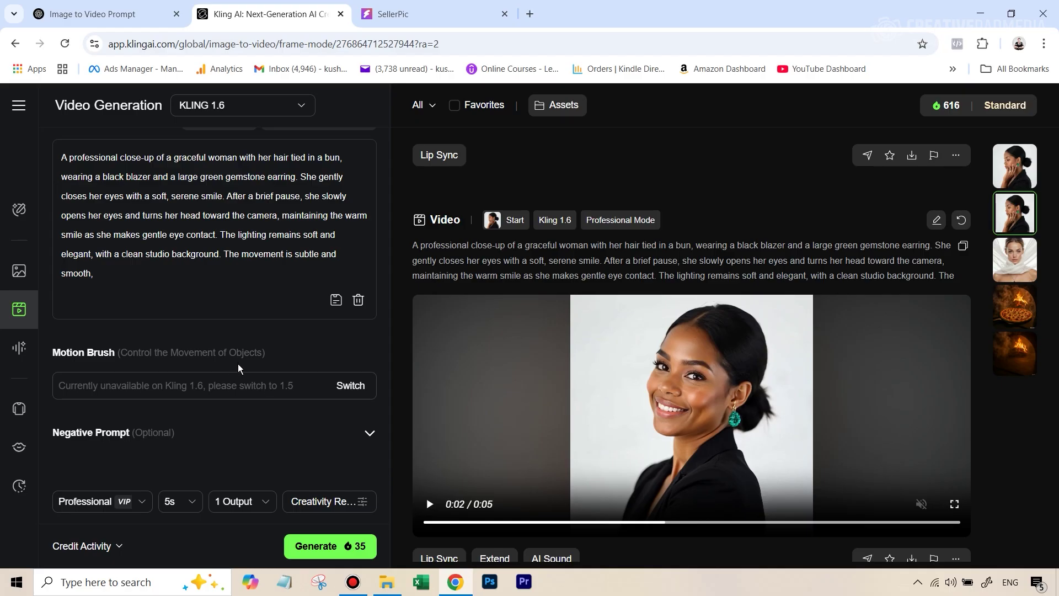
{"action": "left_click", "coordinate": [294, 106]}
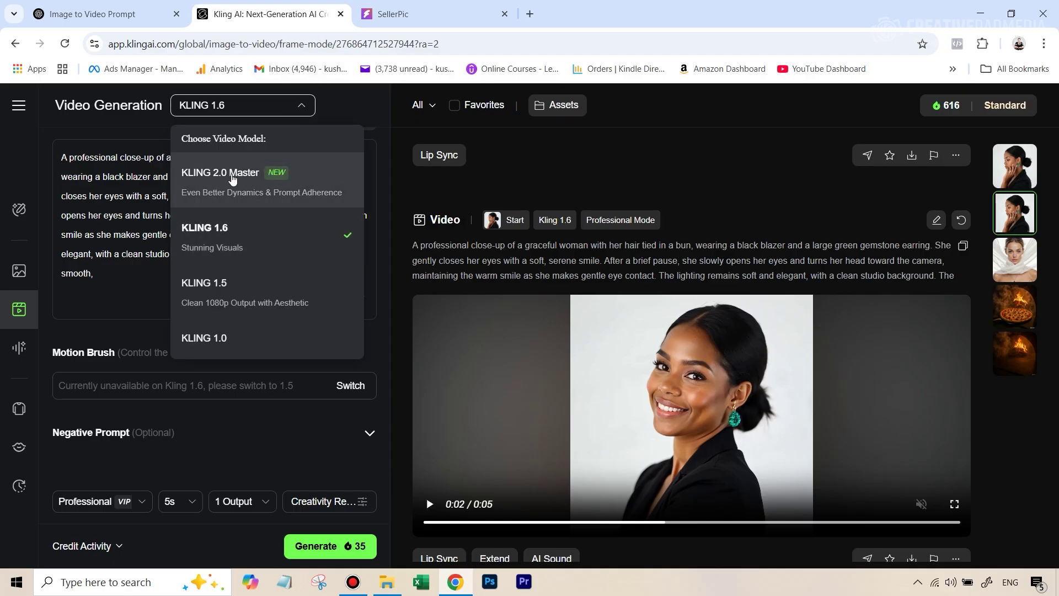
{"action": "left_click", "coordinate": [354, 113]}
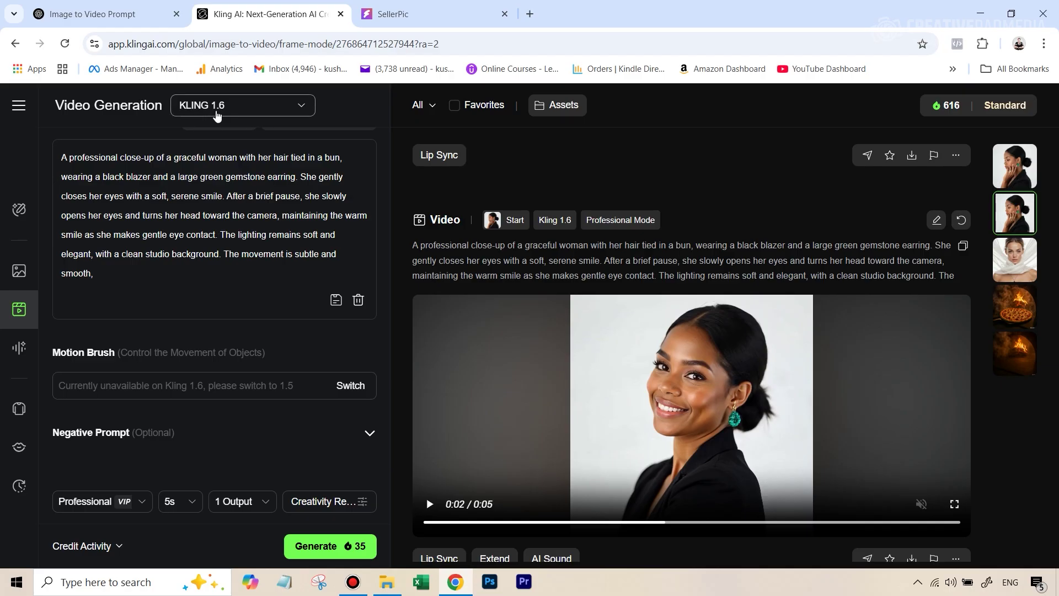
{"action": "left_click", "coordinate": [636, 316]}
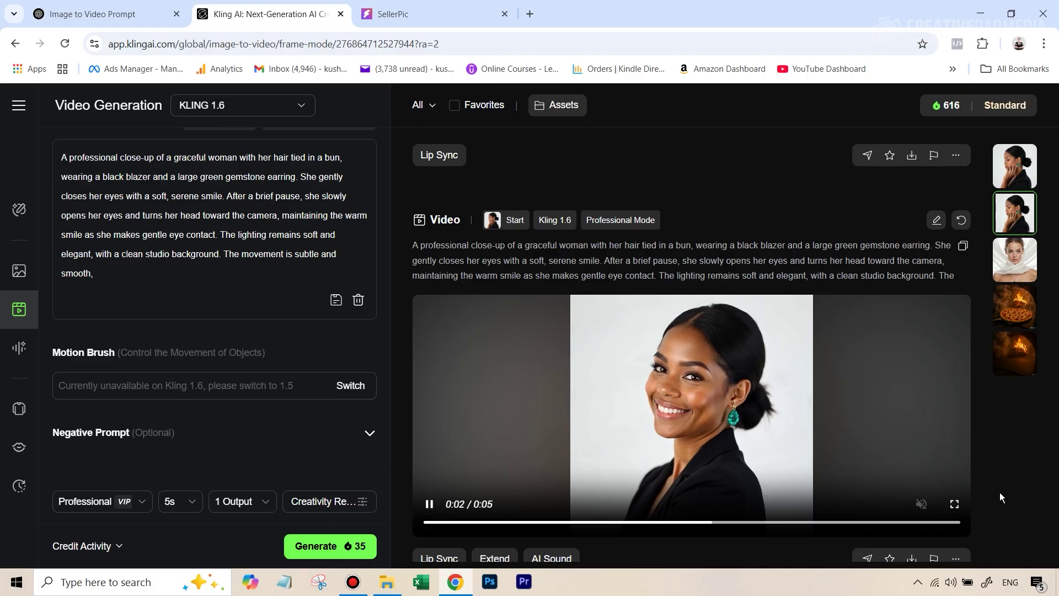
{"action": "left_click", "coordinate": [961, 506]}
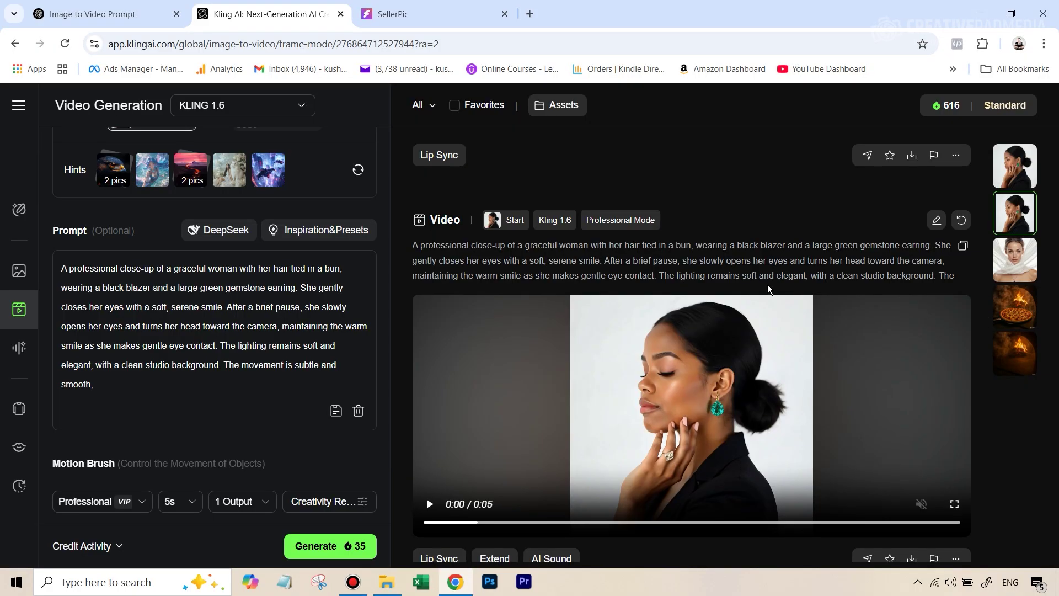
Watch the Kling 2.0 Master clip, then the Kling 1.6 clip, each full screen.
{"action": "scroll", "coordinate": [772, 248], "scroll_direction": "up", "scroll_amount": 6}
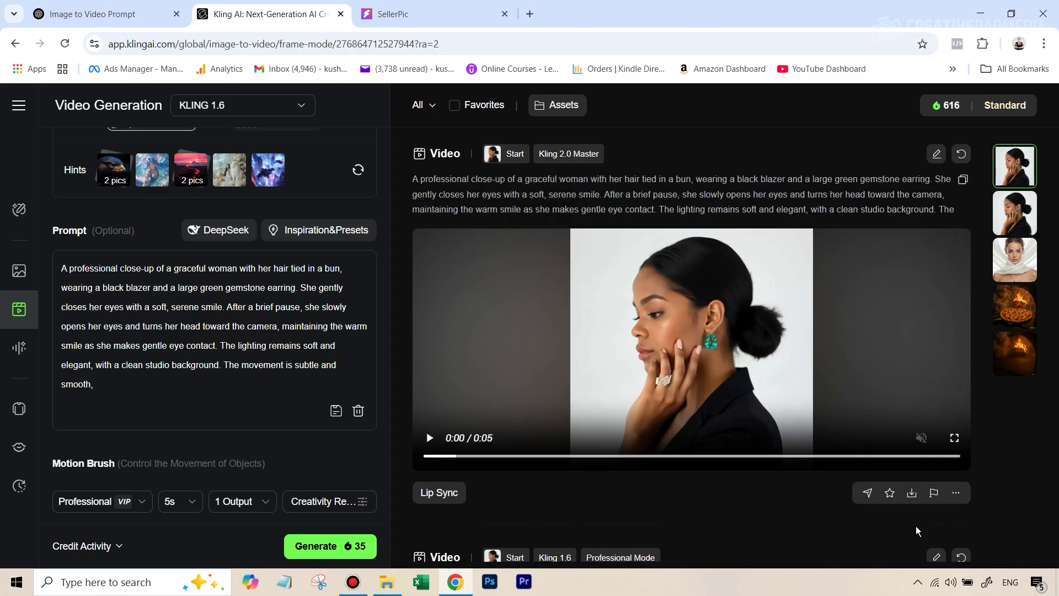
{"action": "left_click", "coordinate": [955, 438]}
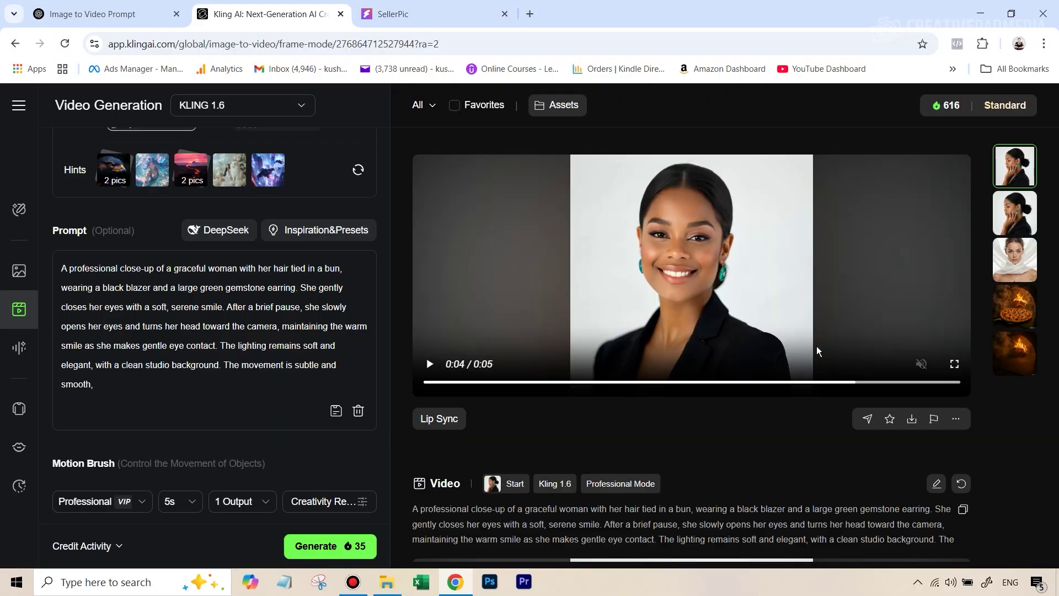
{"action": "scroll", "coordinate": [816, 351], "scroll_direction": "down", "scroll_amount": 5}
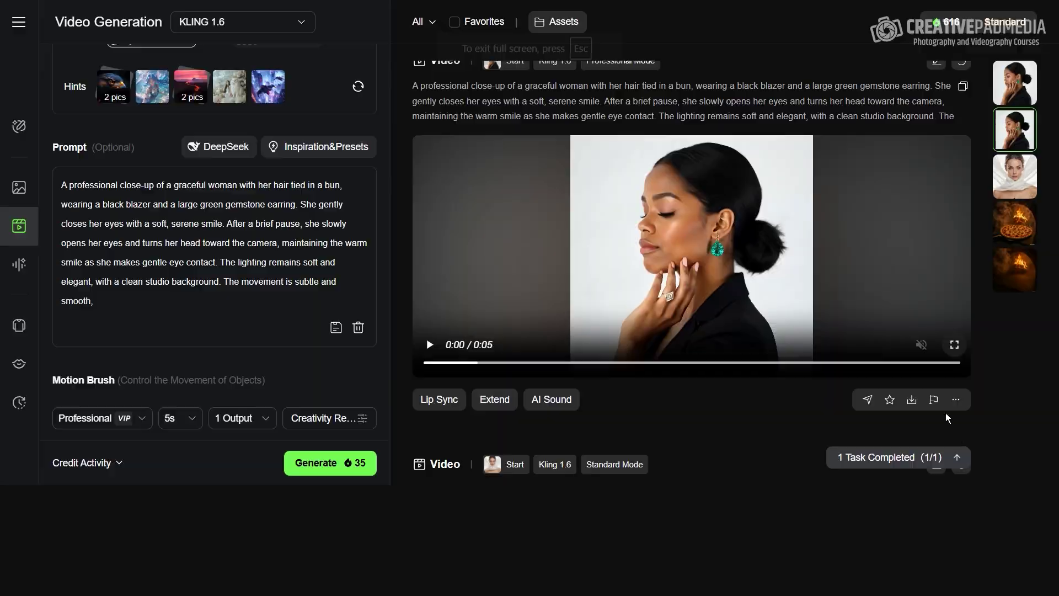
{"action": "left_click", "coordinate": [955, 428]}
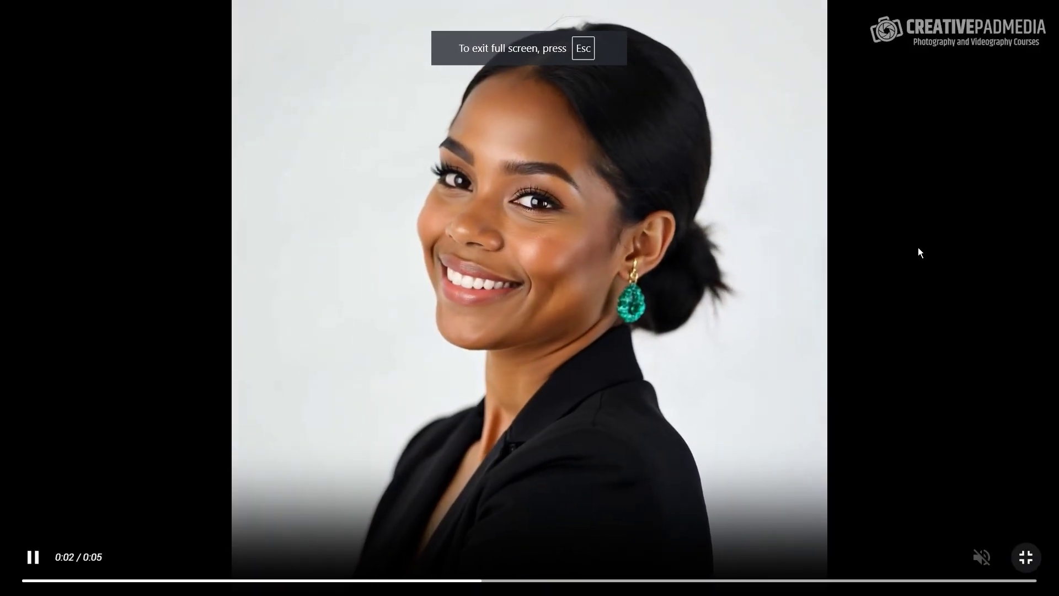